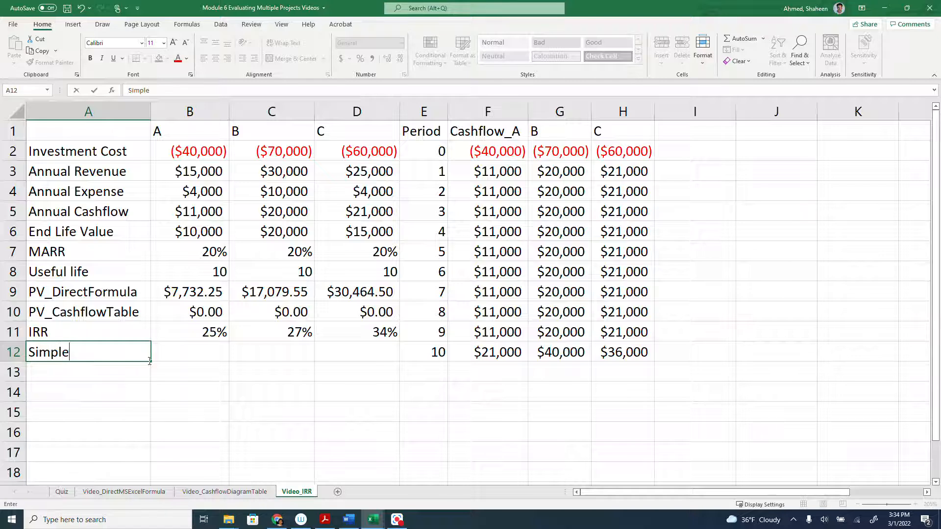
- Label cell A12 as Simple Payback
{"action": "type", "text": "Back"}
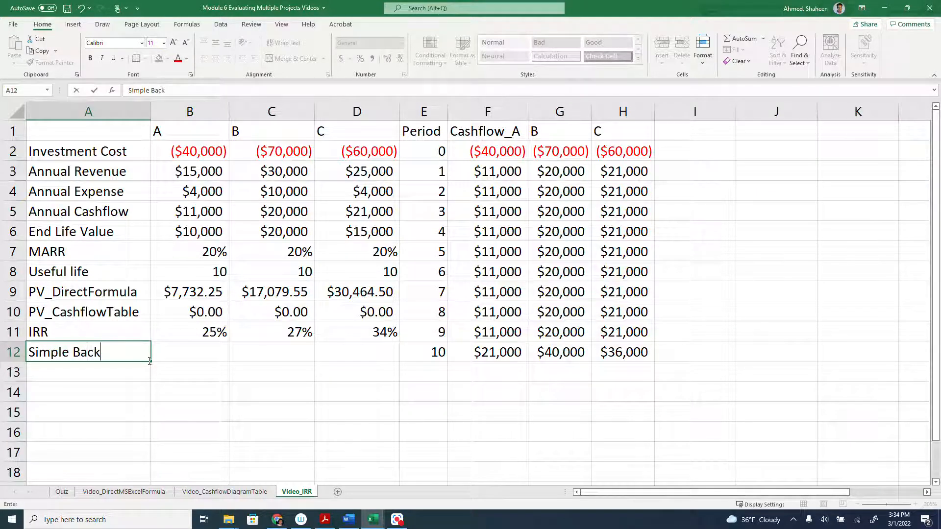
{"action": "key", "text": "BackSpace"}
{"action": "key", "text": "BackSpace"}
{"action": "key", "text": "BackSpace"}
{"action": "type", "text": "p"}
{"action": "key", "text": "BackSpace"}
{"action": "type", "text": "Payback"}
{"action": "key", "text": "Tab"}
- Enter the formula =B2/B5 in B12 to divide project A's investment cost by its annual cashflow
{"action": "type", "text": "="}
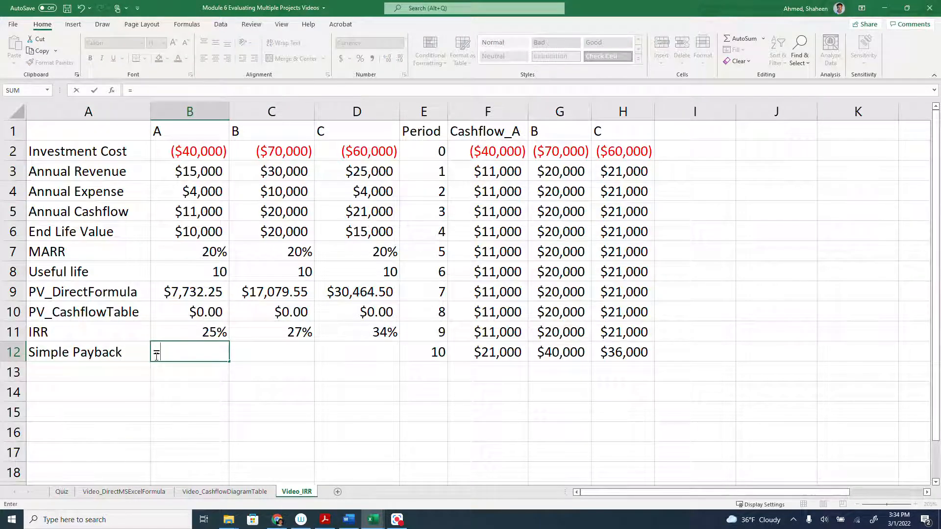
{"action": "left_click", "coordinate": [181, 152]}
{"action": "type", "text": "/"}
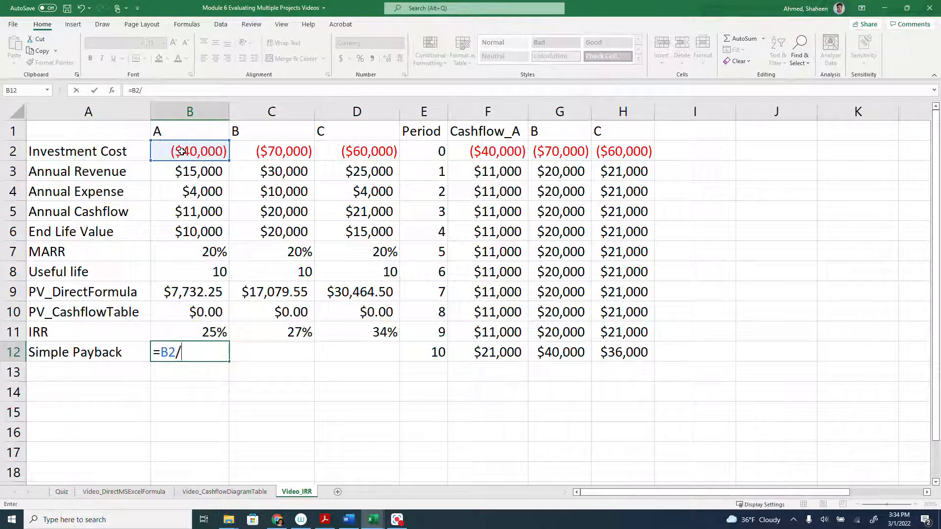
{"action": "left_click", "coordinate": [208, 208]}
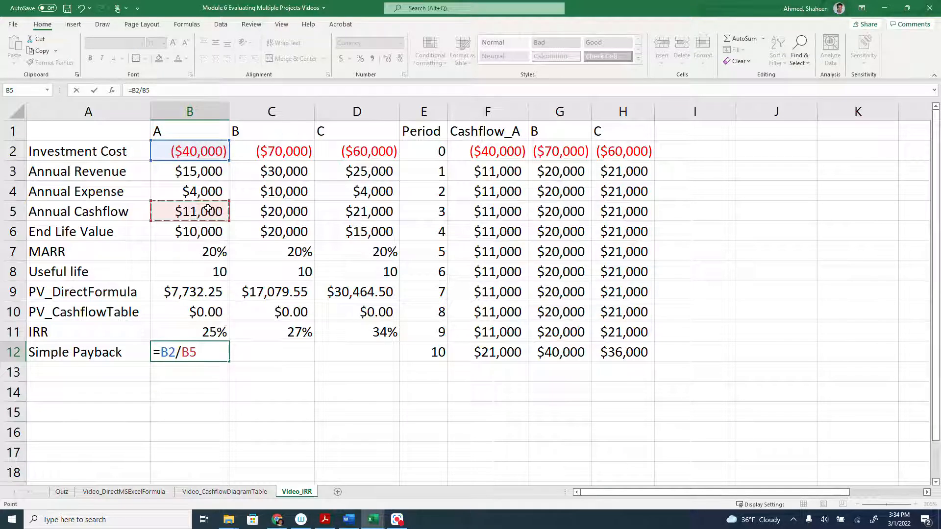
{"action": "key", "text": "Return"}
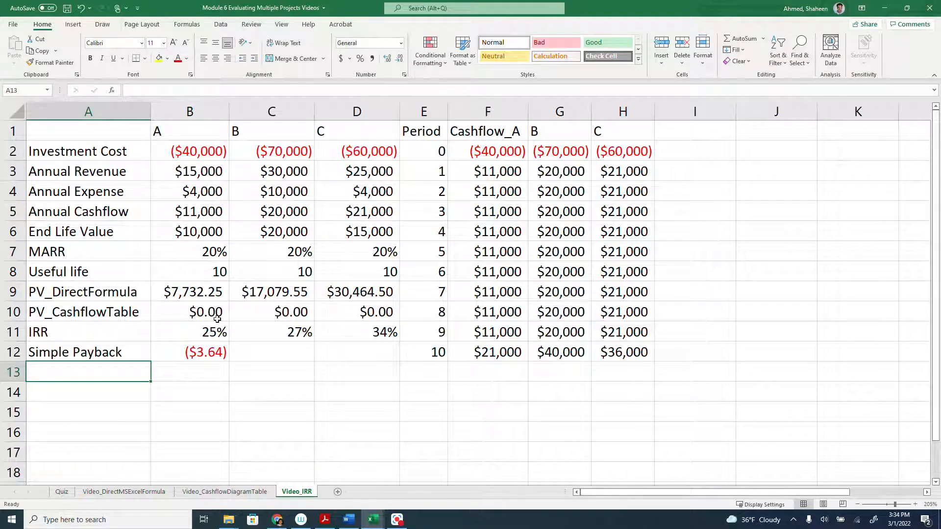
- Copy the number format of the Useful life cell B8 to the payback cells B12:D12
{"action": "left_click", "coordinate": [210, 274]}
{"action": "left_click", "coordinate": [49, 62]}
{"action": "left_click_drag", "start_coordinate": [191, 354], "coordinate": [369, 358]}
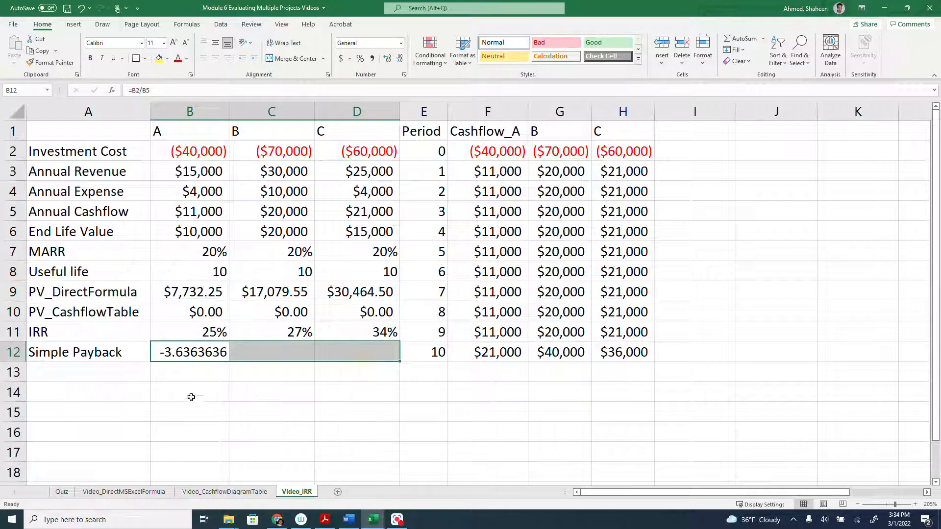
- Negate the investment cost in project A's payback formula in B12, making it =-B2/B5
{"action": "double_click", "coordinate": [167, 355]}
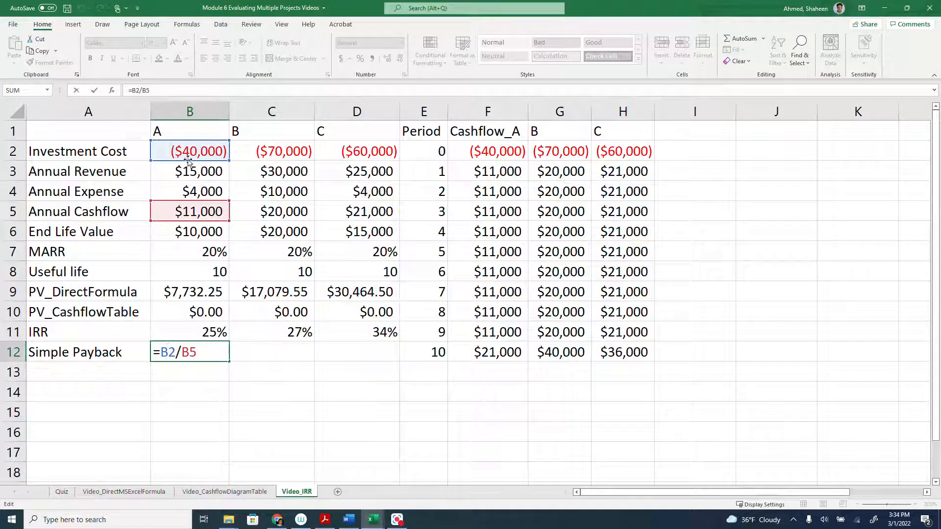
{"action": "key", "text": "Left"}
{"action": "type", "text": "-"}
{"action": "key", "text": "Return"}
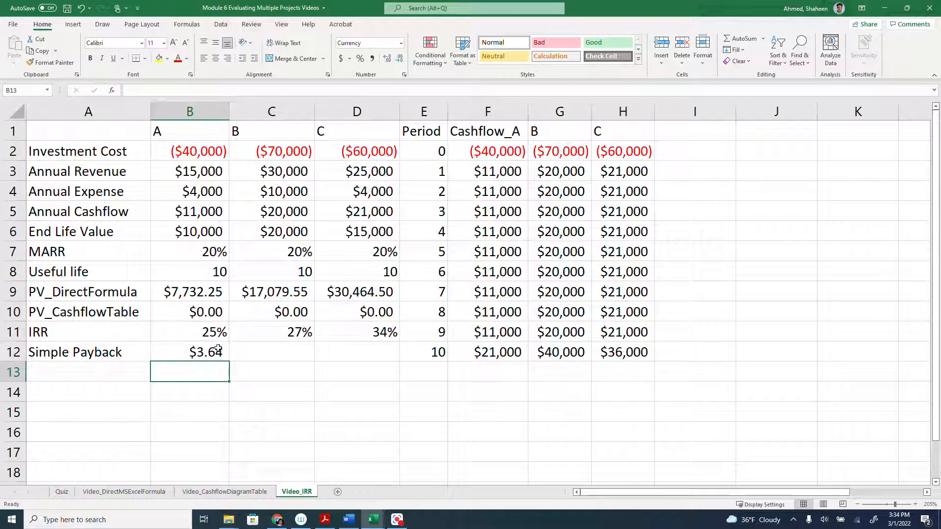
- Apply the format of B8 to B12 and fill its payback formula across to D12
{"action": "left_click", "coordinate": [189, 272]}
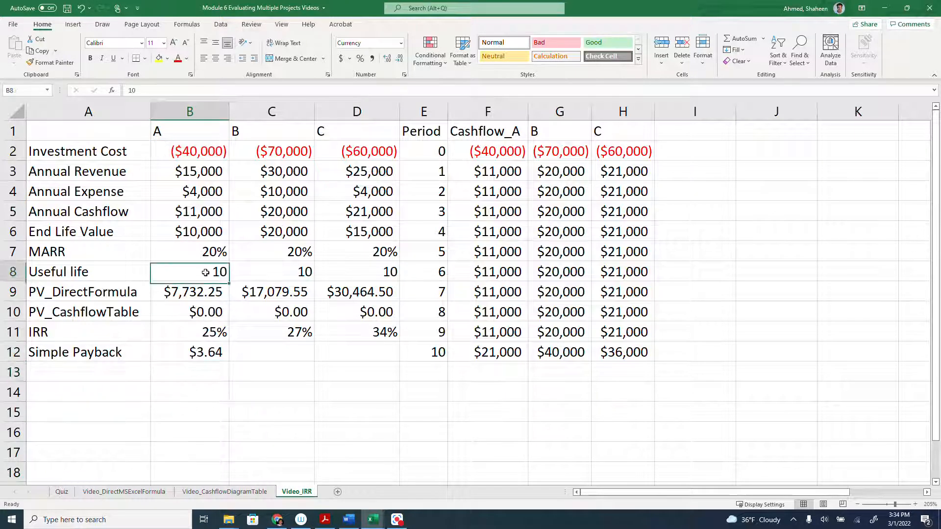
{"action": "left_click", "coordinate": [53, 62]}
{"action": "left_click", "coordinate": [206, 352]}
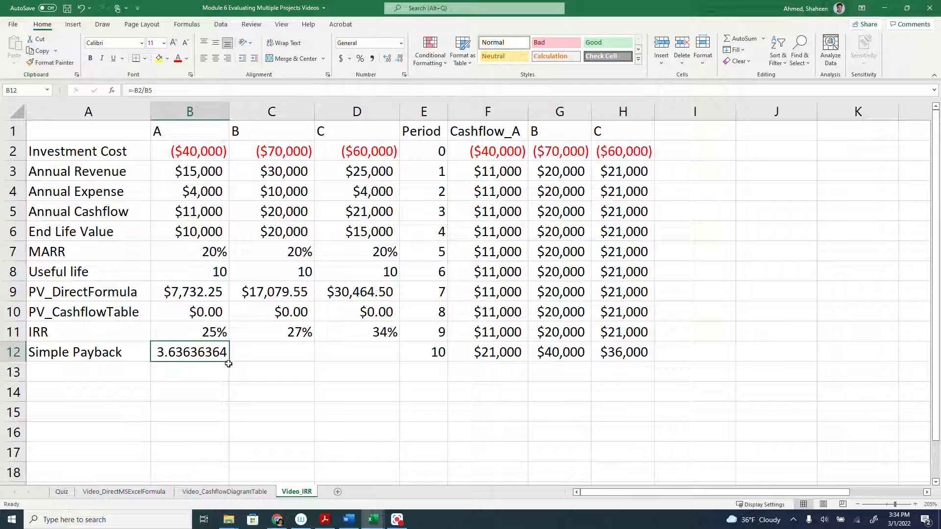
{"action": "left_click", "coordinate": [231, 361]}
{"action": "key", "text": "Left"}
{"action": "left_click_drag", "start_coordinate": [231, 363], "coordinate": [387, 362]}
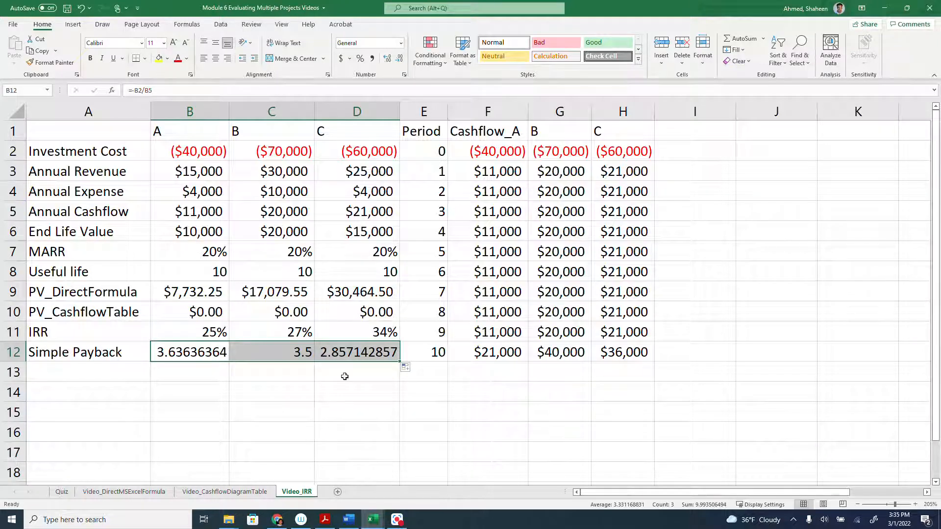
{"action": "left_click", "coordinate": [334, 353]}
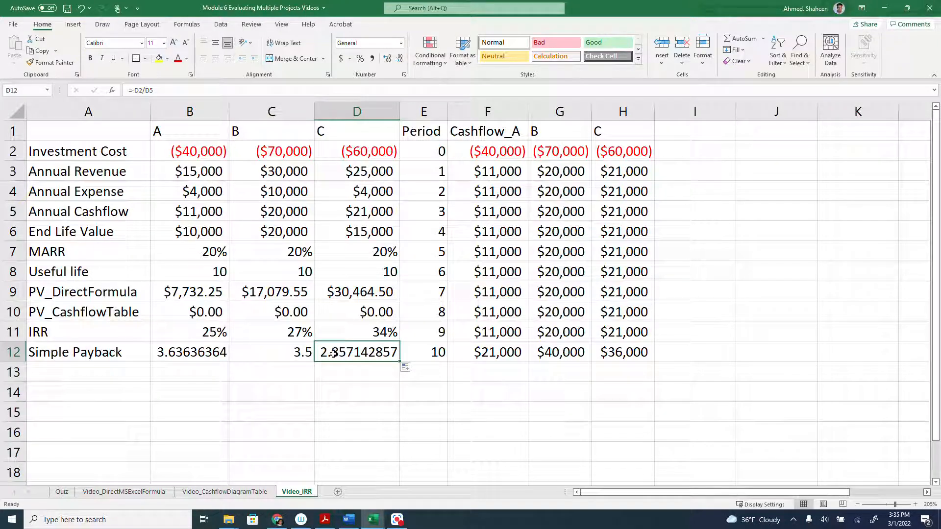
{"action": "left_click", "coordinate": [13, 352]}
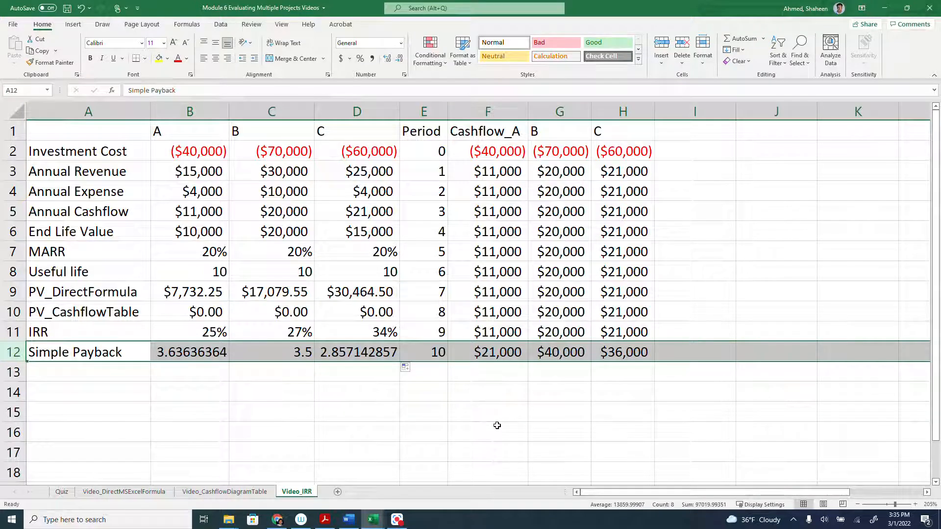
- Enter the column header PV_A in cell I1
{"action": "left_click", "coordinate": [704, 133]}
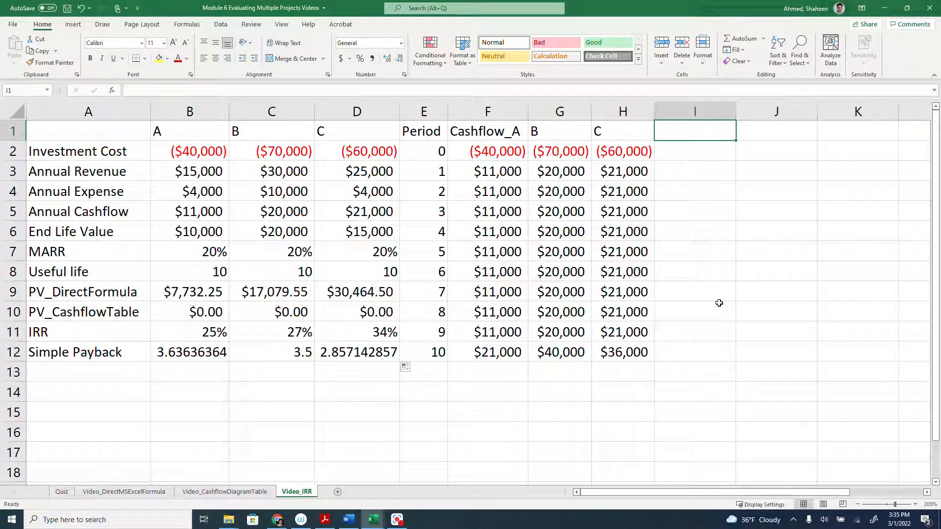
{"action": "type", "text": "A"}
{"action": "key", "text": "BackSpace"}
{"action": "type", "text": "Ca"}
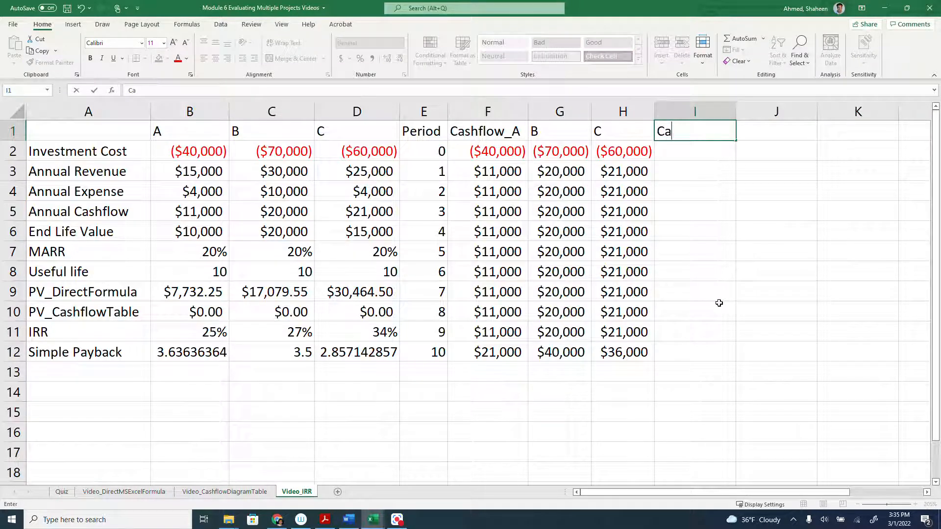
{"action": "key", "text": "BackSpace"}
{"action": "key", "text": "BackSpace"}
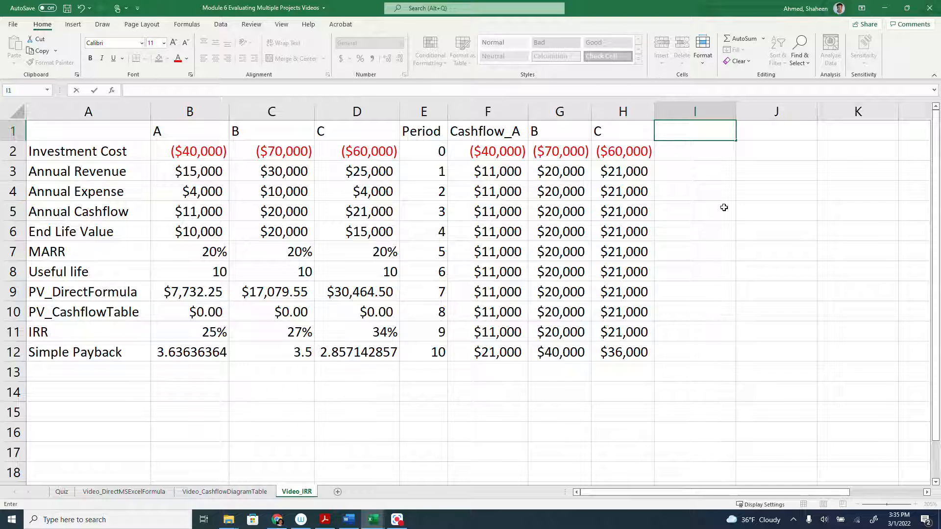
{"action": "type", "text": "V"}
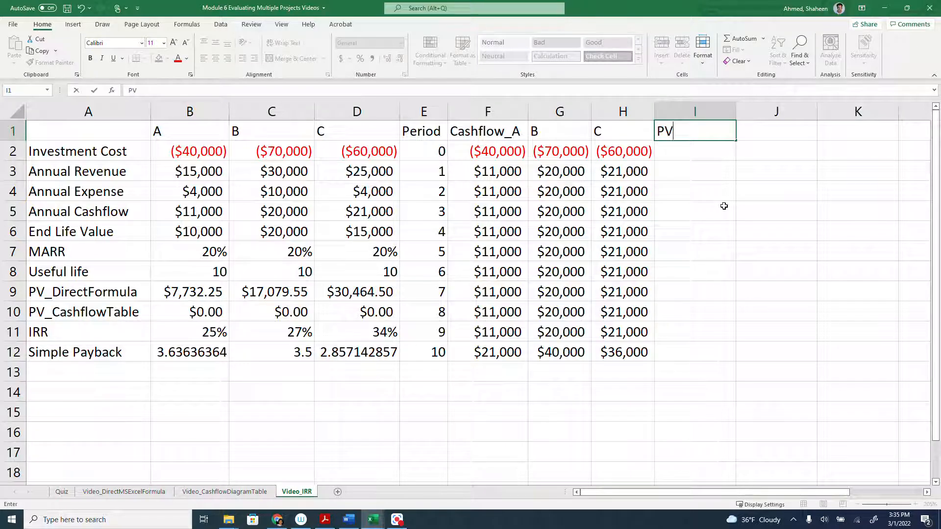
{"action": "type", "text": "_A"}
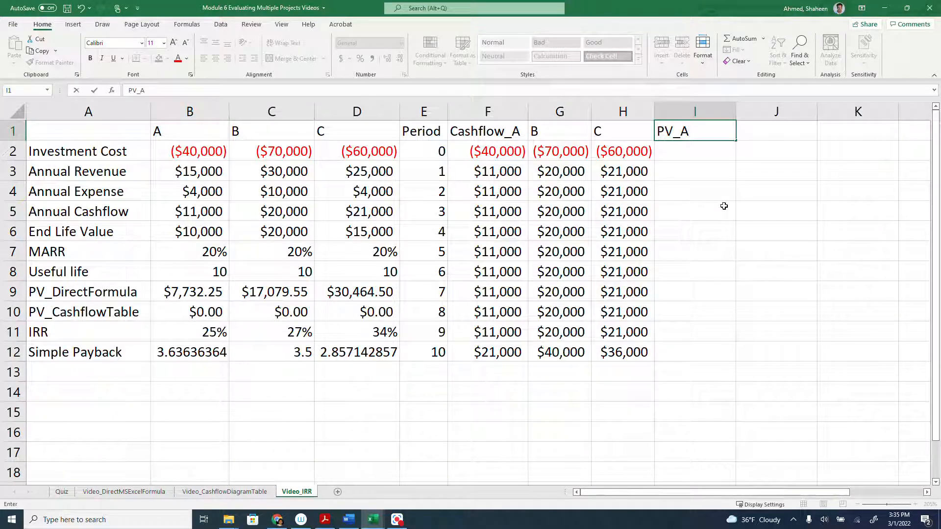
{"action": "key", "text": "Return"}
- Enter the present-value formula =PV($D$7,E2,0,-F2,0) in I2, using the MARR, the period and project A's cashflow
{"action": "left_click_drag", "start_coordinate": [440, 152], "coordinate": [490, 375]}
{"action": "left_click", "coordinate": [683, 153]}
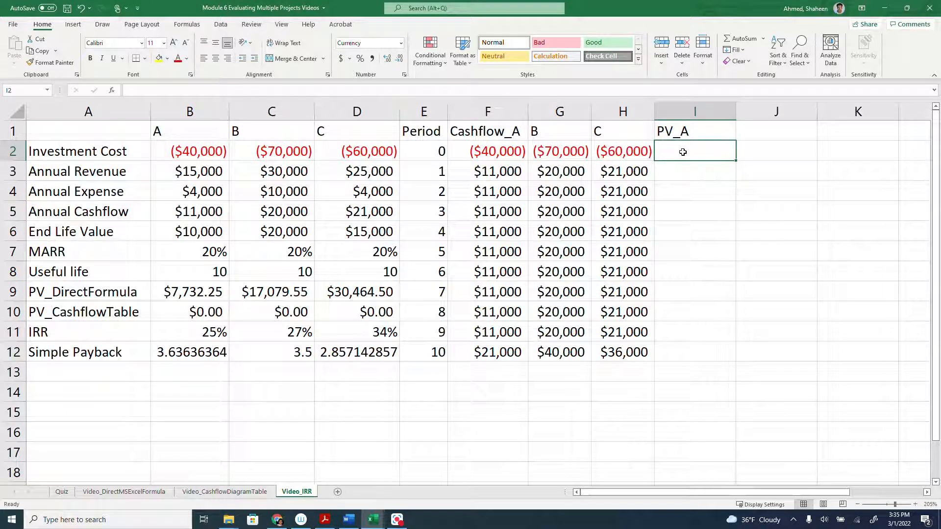
{"action": "type", "text": "="}
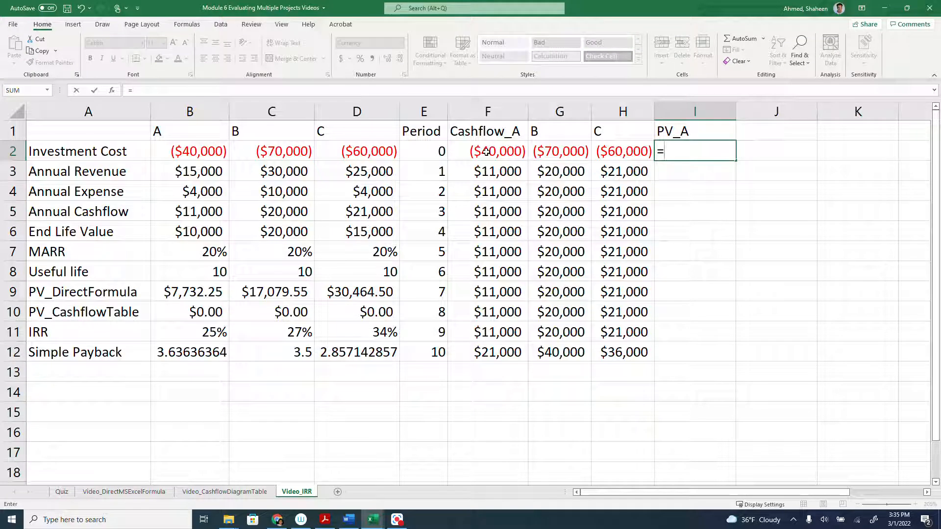
{"action": "type", "text": "pv("}
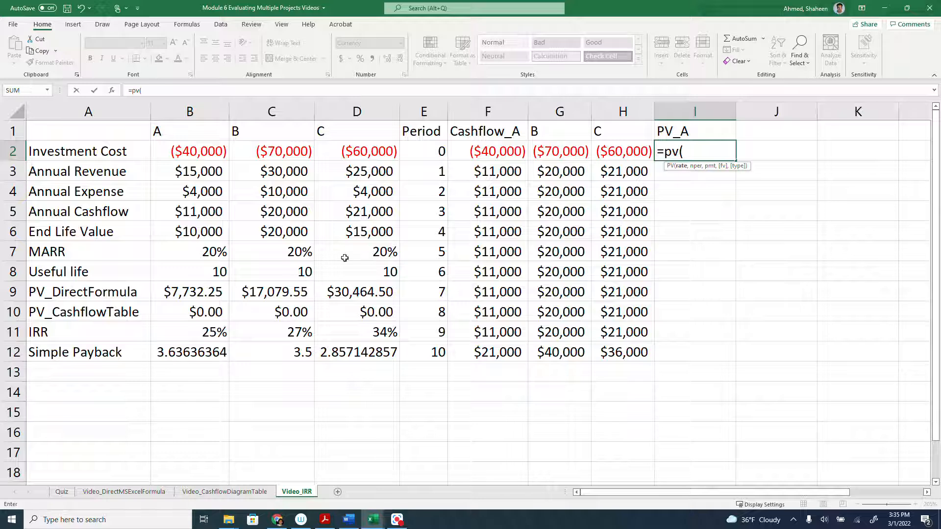
{"action": "left_click", "coordinate": [361, 253]}
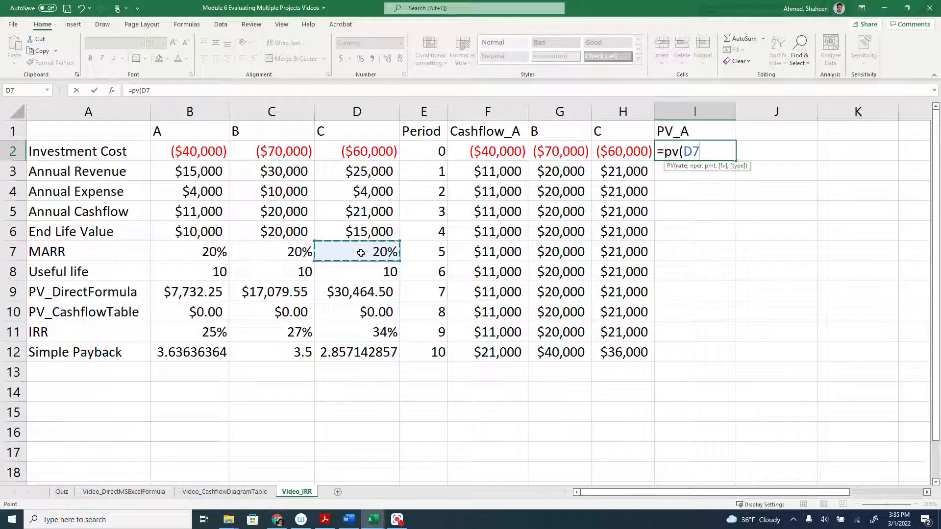
{"action": "key", "text": "F4"}
{"action": "type", "text": ","}
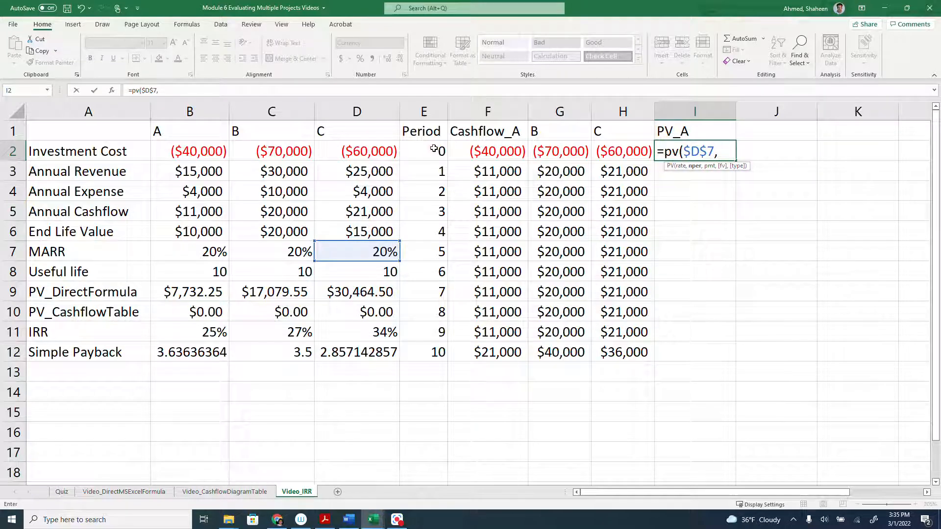
{"action": "left_click", "coordinate": [434, 148]}
{"action": "type", "text": ","}
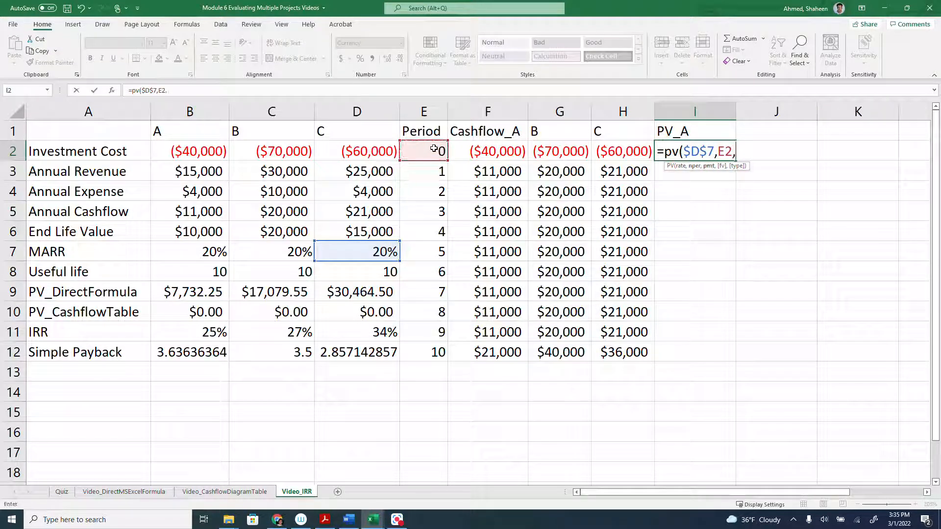
{"action": "type", "text": "0,"}
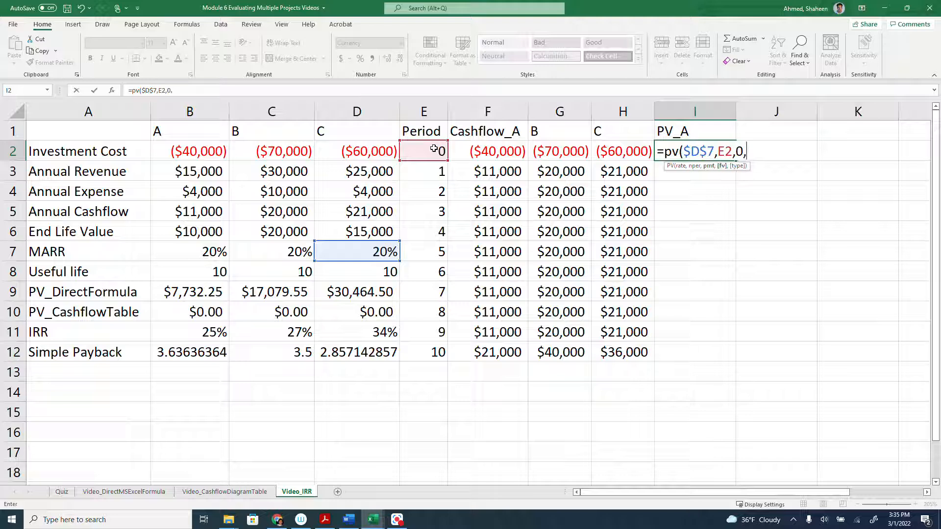
{"action": "type", "text": "-"}
{"action": "left_click", "coordinate": [508, 148]}
{"action": "type", "text": ",0"}
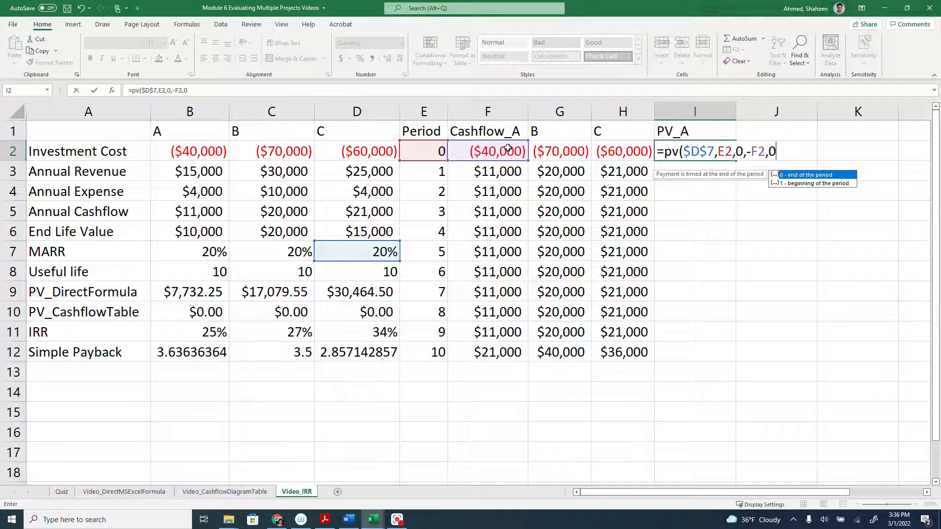
{"action": "key", "text": "Return"}
- Fill project A's PV formula from I2 down to I12 and check the references in the last row
{"action": "left_click", "coordinate": [730, 151]}
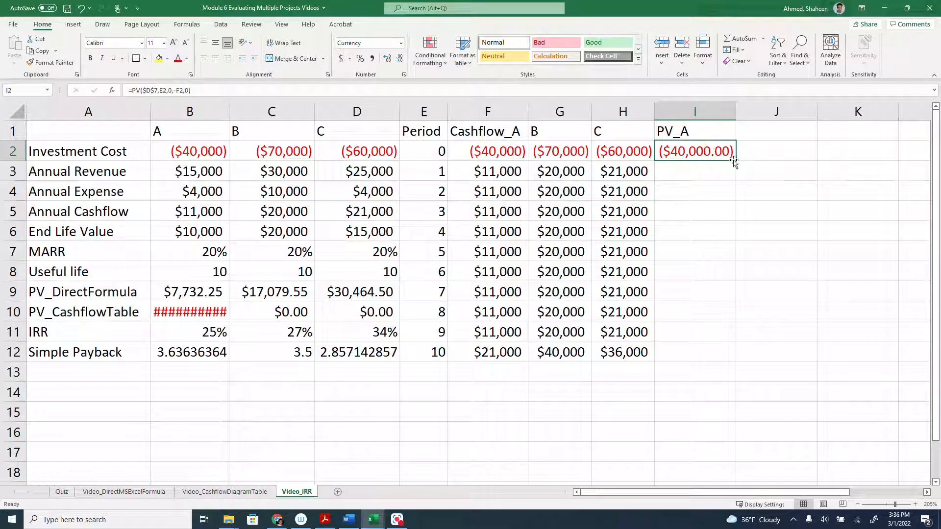
{"action": "left_click_drag", "start_coordinate": [735, 161], "coordinate": [734, 363]}
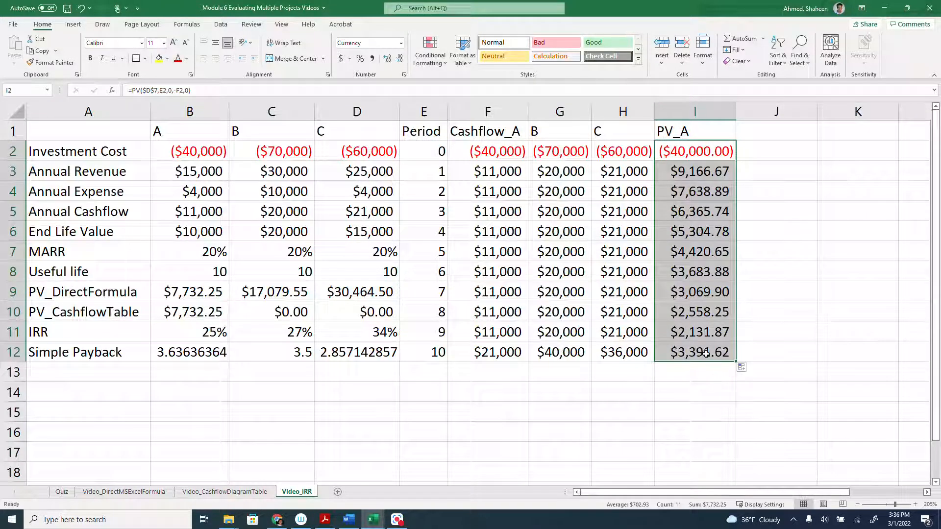
{"action": "double_click", "coordinate": [708, 352]}
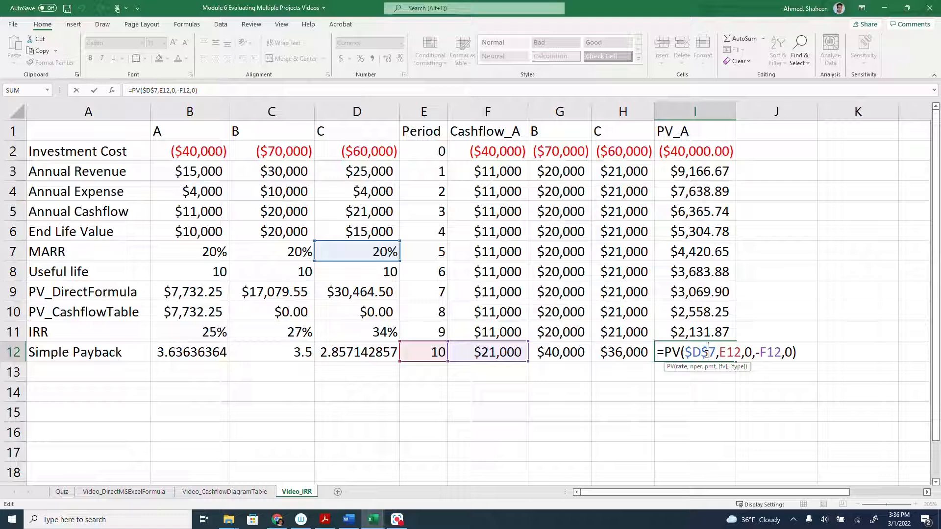
{"action": "key", "text": "Return"}
- Fill the PV formula from I2 across to K2 and head the new columns B and C in J1:K1
{"action": "left_click", "coordinate": [708, 161]}
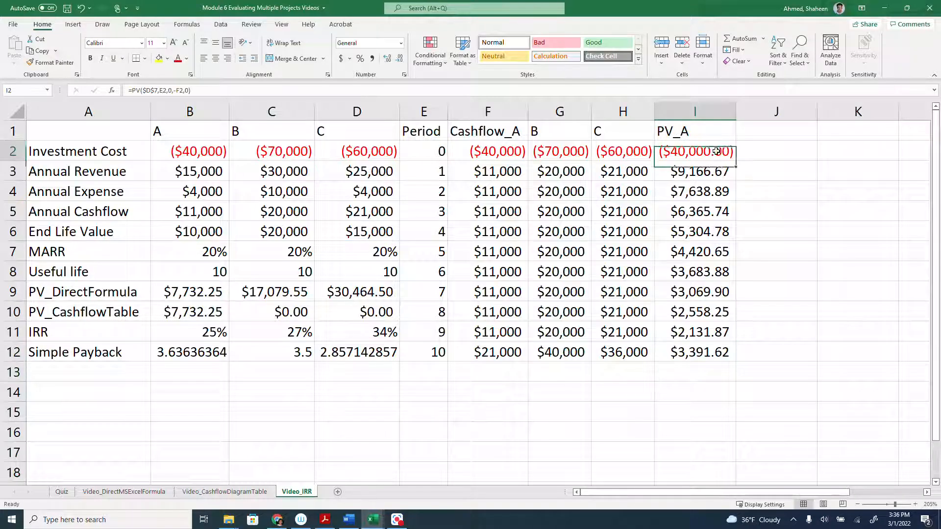
{"action": "left_click_drag", "start_coordinate": [737, 163], "coordinate": [869, 163]}
{"action": "left_click", "coordinate": [779, 129]}
{"action": "type", "text": "b"}
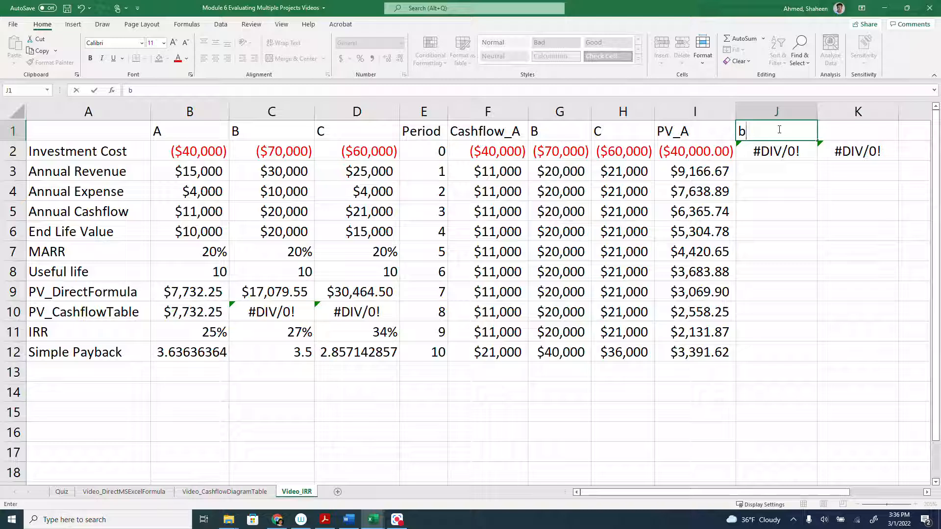
{"action": "key", "text": "BackSpace"}
{"action": "key", "text": "Caps_Lock"}
{"action": "type", "text": "B"}
{"action": "key", "text": "Tab"}
{"action": "type", "text": "B"}
{"action": "key", "text": "BackSpace"}
{"action": "type", "text": "C"}
{"action": "key", "text": "Return"}
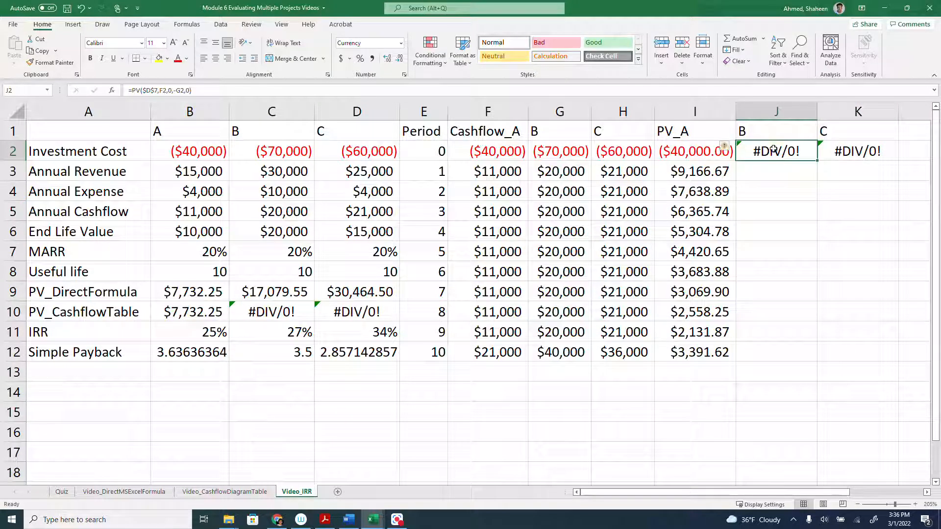
- Correct the period reference to E2 in the PV formulas of J2 and K2
{"action": "key", "text": "F2"}
{"action": "left_click_drag", "start_coordinate": [496, 162], "coordinate": [442, 154]}
{"action": "key", "text": "Return"}
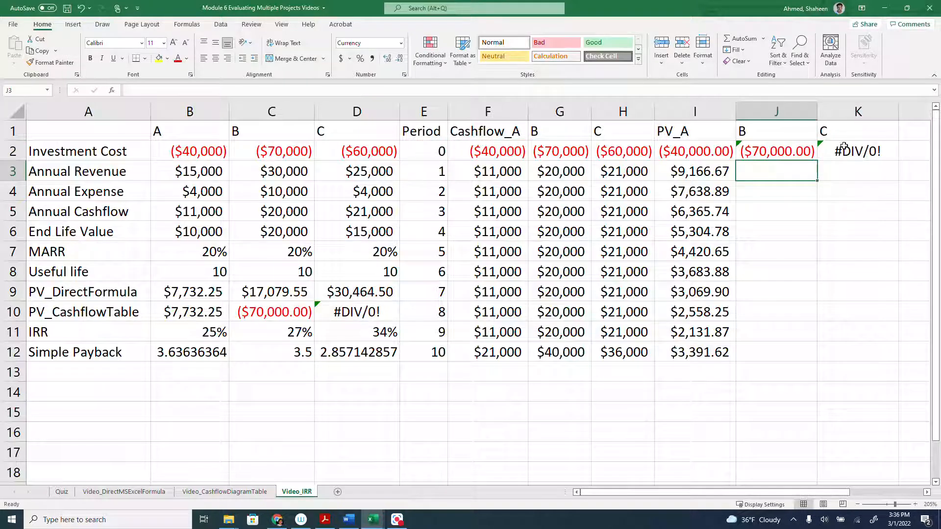
{"action": "double_click", "coordinate": [842, 147]}
{"action": "left_click_drag", "start_coordinate": [540, 157], "coordinate": [441, 157]}
{"action": "key", "text": "Return"}
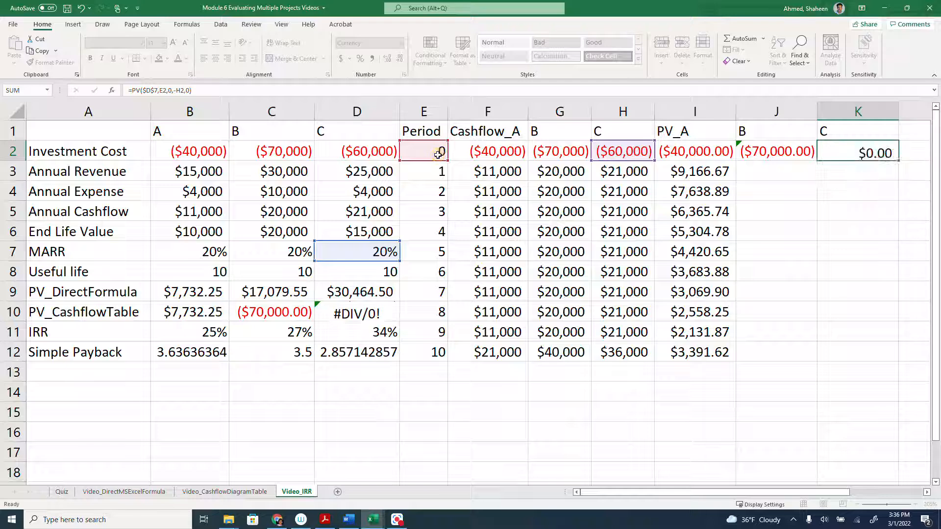
- Fill the PV formulas of projects B and C from J2:K2 down to row 12
{"action": "left_click_drag", "start_coordinate": [770, 161], "coordinate": [863, 156]}
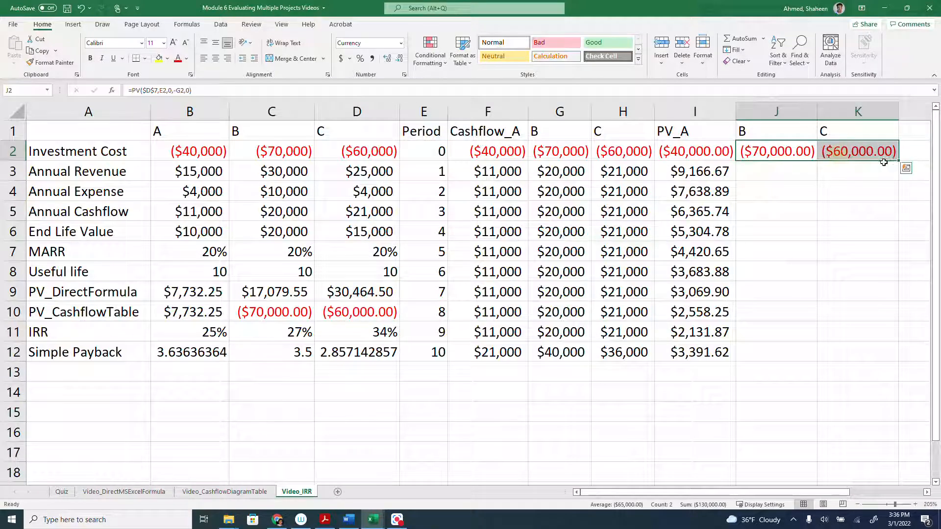
{"action": "double_click", "coordinate": [900, 162]}
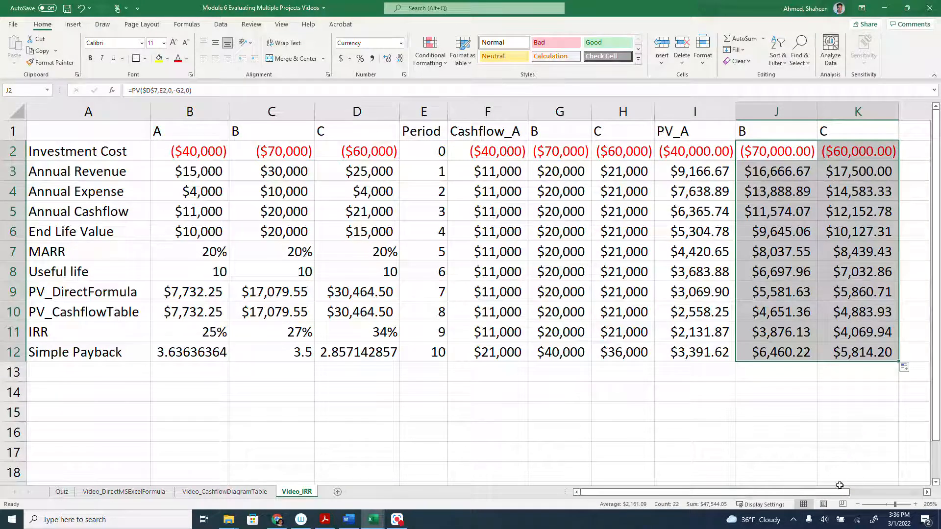
- Enter the heading PV_Cumu_A in L1 for project A's cumulative present value
{"action": "left_click_drag", "start_coordinate": [828, 496], "coordinate": [877, 496]}
{"action": "left_click", "coordinate": [928, 493]}
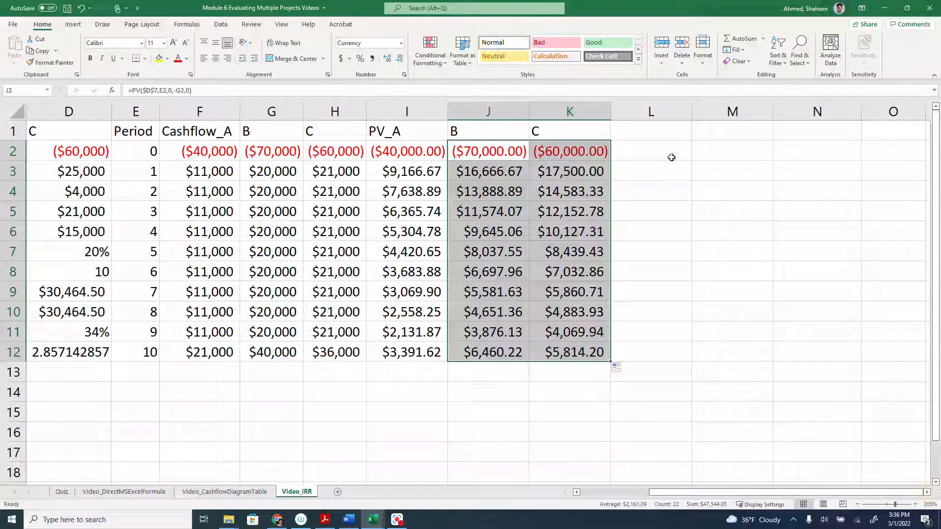
{"action": "left_click", "coordinate": [668, 134]}
{"action": "type", "text": "p"}
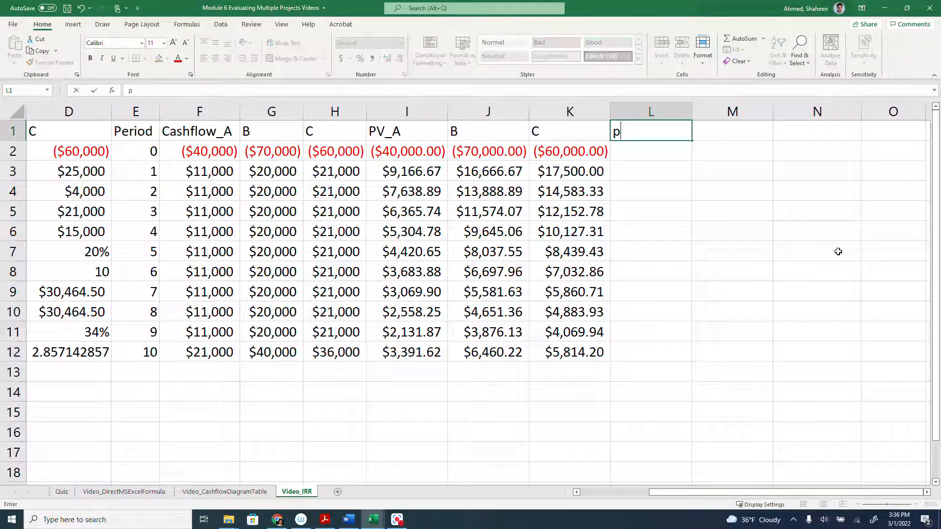
{"action": "key", "text": "BackSpace"}
{"action": "type", "text": "PV"}
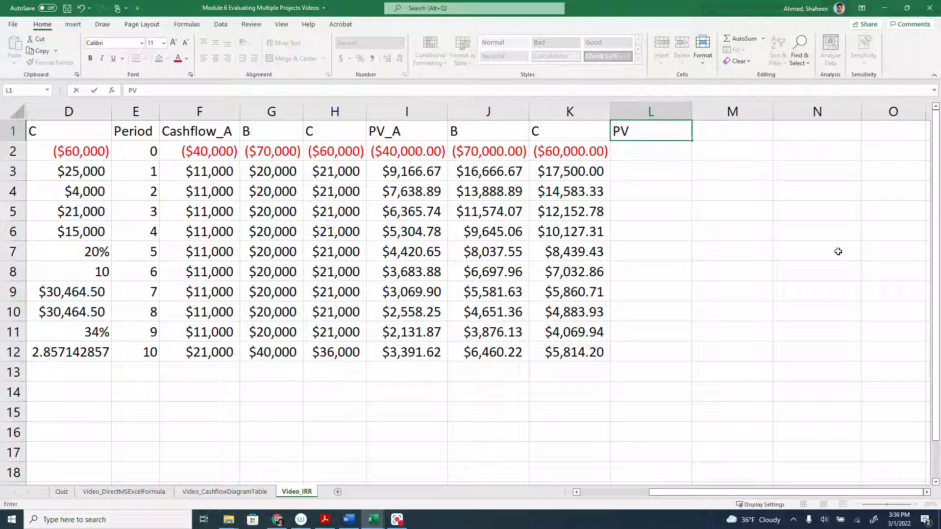
{"action": "type", "text": "_Cum"}
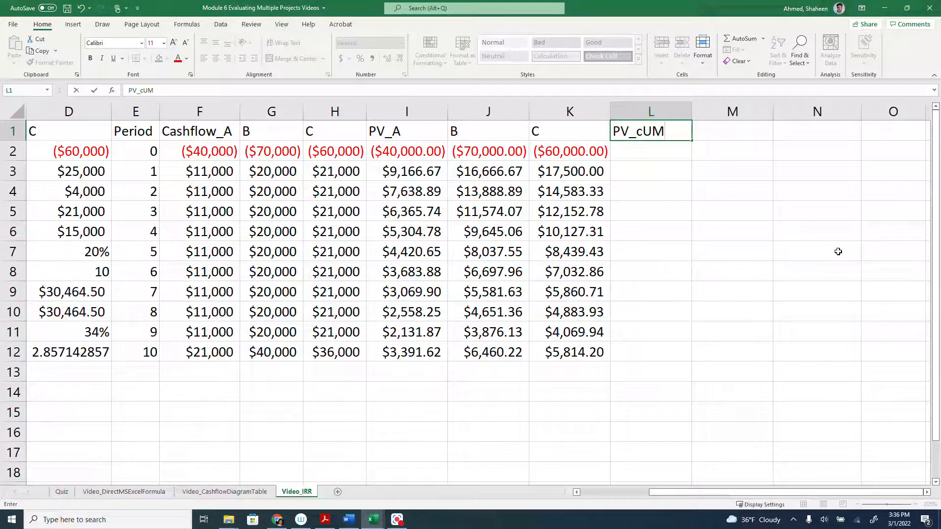
{"action": "key", "text": "Caps_Lock"}
{"action": "type", "text": "umu"}
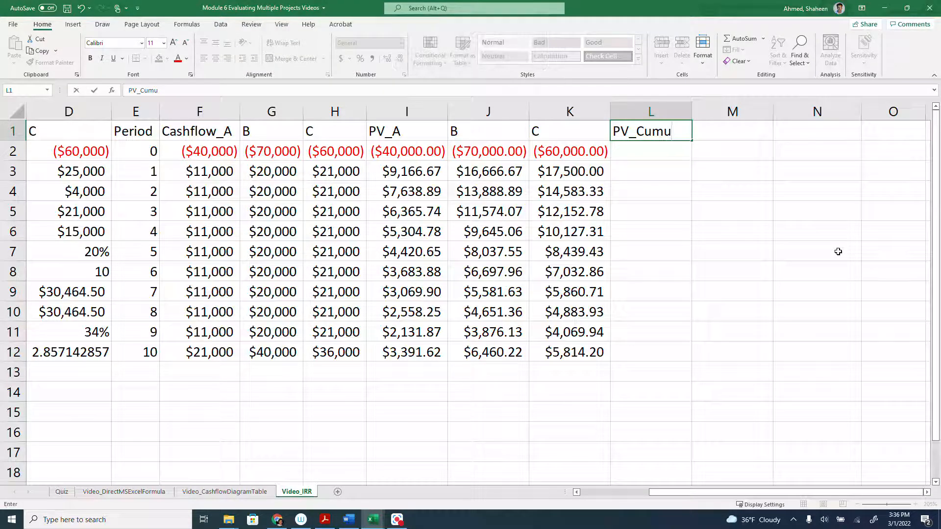
{"action": "type", "text": "_A"}
- Head the two neighbouring cumulative columns in M1:N1 with capital B and C
{"action": "key", "text": "Tab"}
{"action": "type", "text": "b"}
{"action": "key", "text": "Tab"}
{"action": "type", "text": "c"}
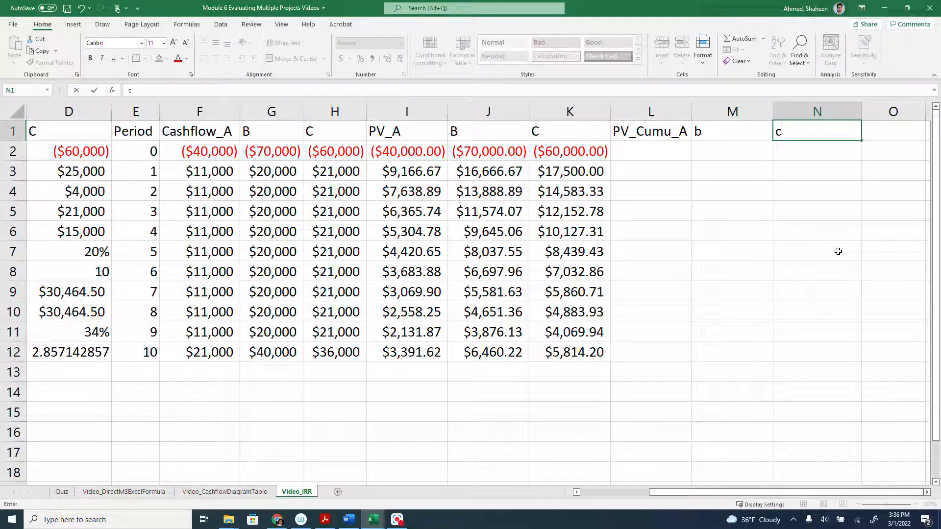
{"action": "key", "text": "Caps_Lock"}
{"action": "key", "text": "shift+Tab"}
{"action": "type", "text": "B"}
{"action": "key", "text": "Tab"}
{"action": "type", "text": "C"}
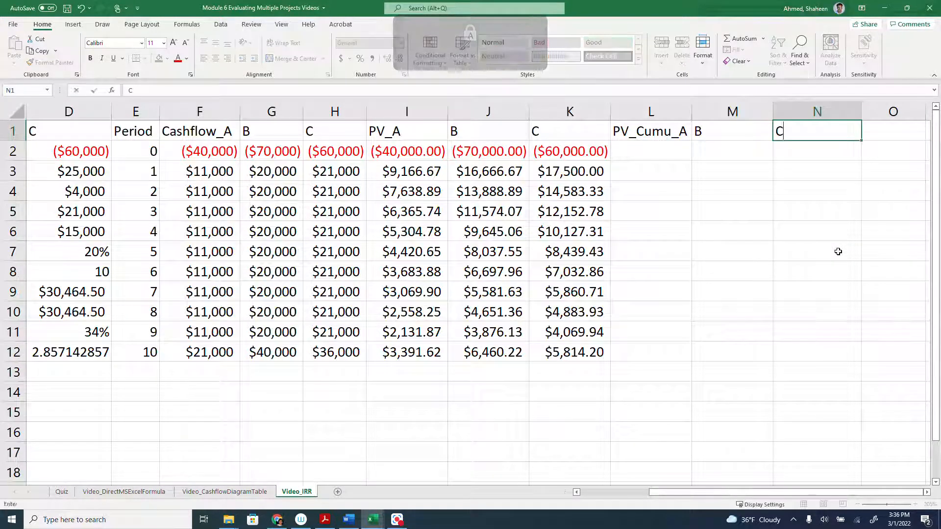
{"action": "key", "text": "Return"}
- Start the cumulative columns by entering =I2 in L2 and filling it across to N2
{"action": "key", "text": "Left"}
{"action": "key", "text": "Left"}
{"action": "type", "text": "="}
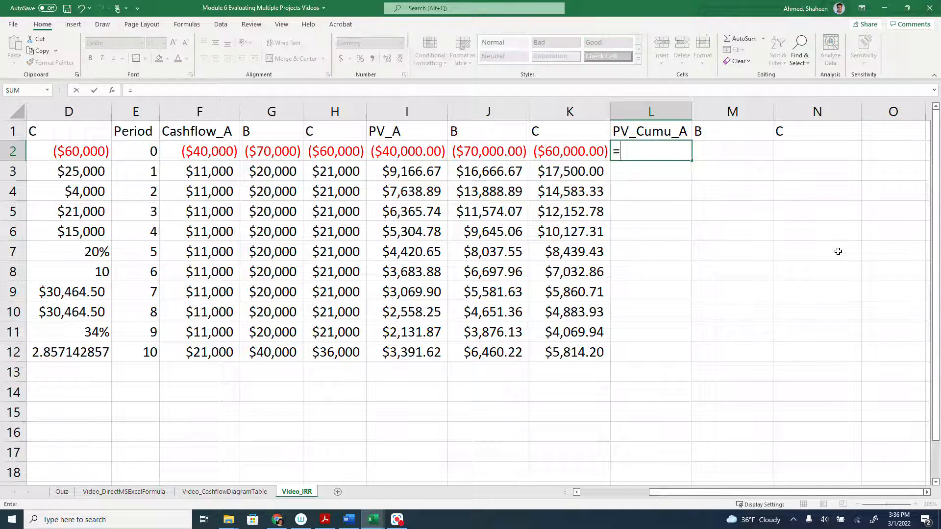
{"action": "left_click", "coordinate": [401, 153]}
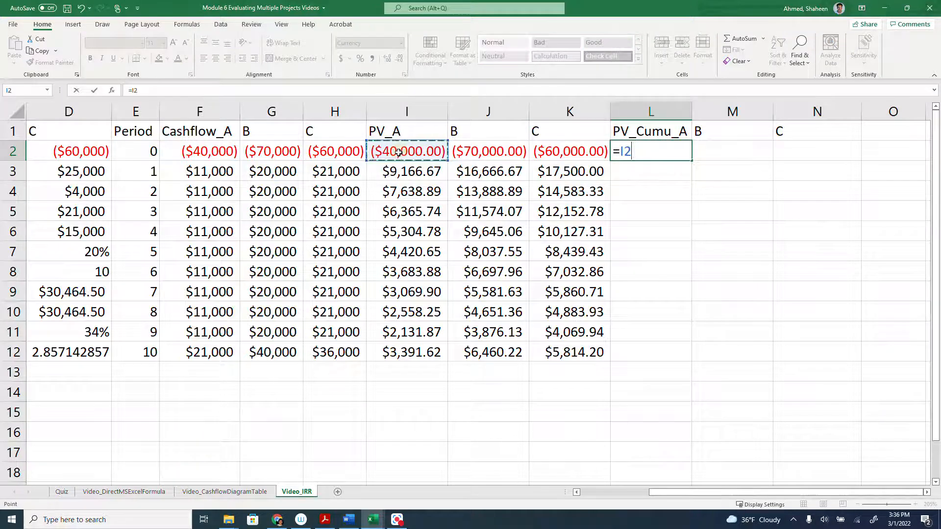
{"action": "key", "text": "Return"}
{"action": "left_click", "coordinate": [649, 153]}
{"action": "left_click_drag", "start_coordinate": [692, 161], "coordinate": [824, 164]}
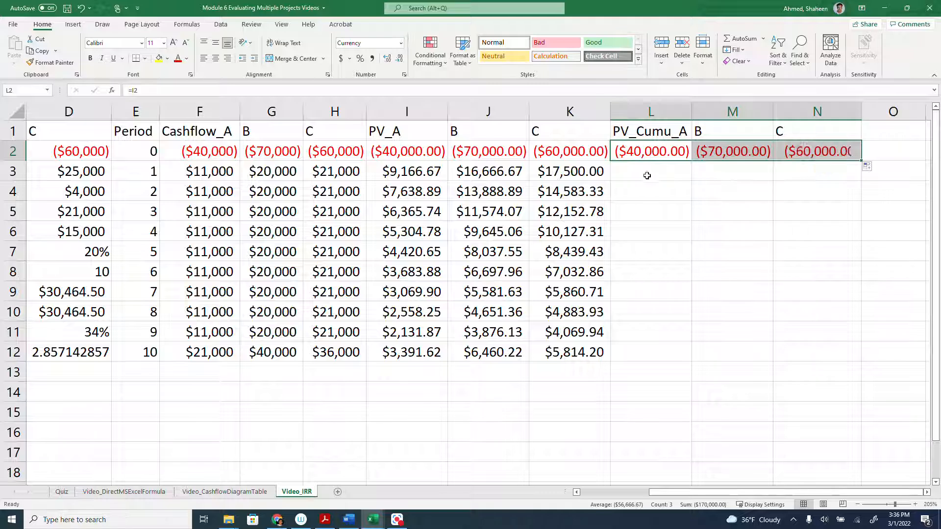
- Enter the cumulative formula =SUM(I2:I3) in L3 to add project A's first two present values
{"action": "left_click", "coordinate": [661, 175]}
{"action": "double_click", "coordinate": [641, 173]}
{"action": "type", "text": "=SUM"}
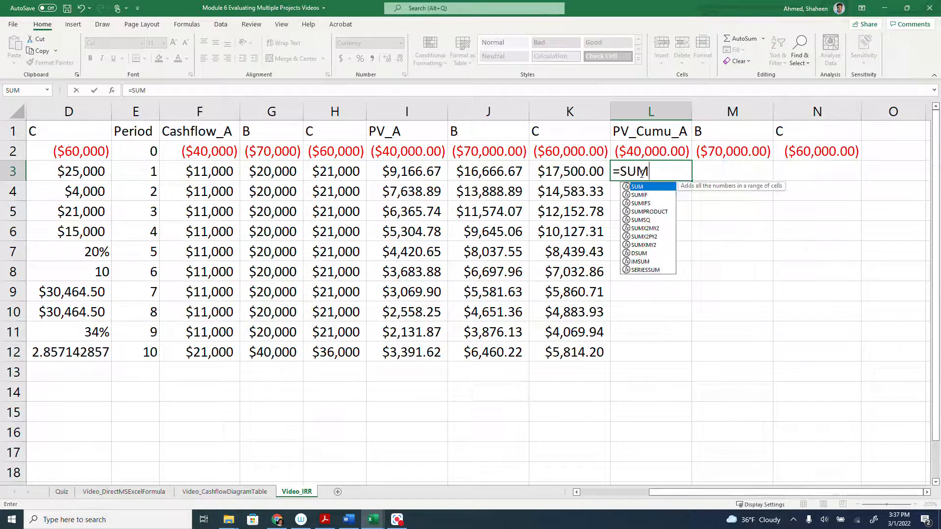
{"action": "type", "text": "("}
{"action": "left_click_drag", "start_coordinate": [416, 152], "coordinate": [420, 164]}
{"action": "key", "text": "Return"}
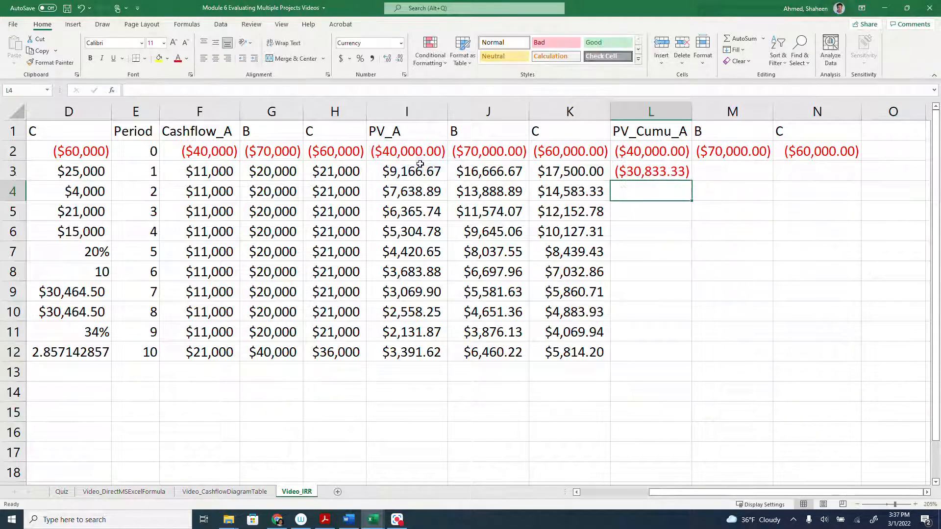
- Make the start of the range in L3 absolute so the formula reads =SUM($I$2:I3)
{"action": "double_click", "coordinate": [649, 175]}
{"action": "left_click", "coordinate": [659, 172]}
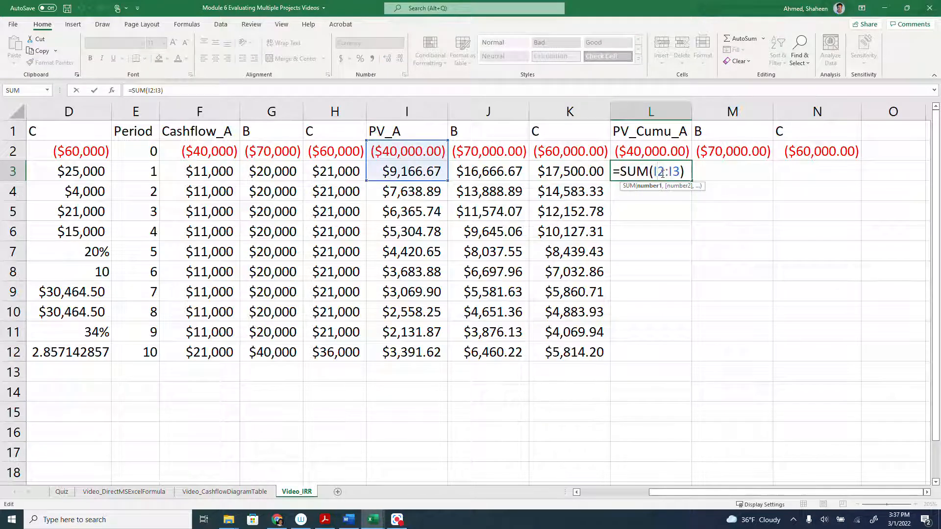
{"action": "key", "text": "F4"}
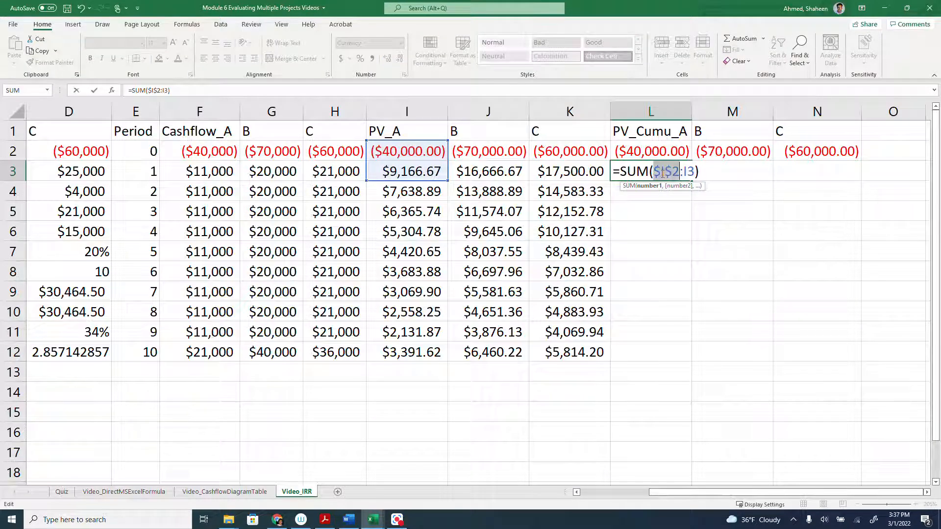
{"action": "key", "text": "ctrl+Return"}
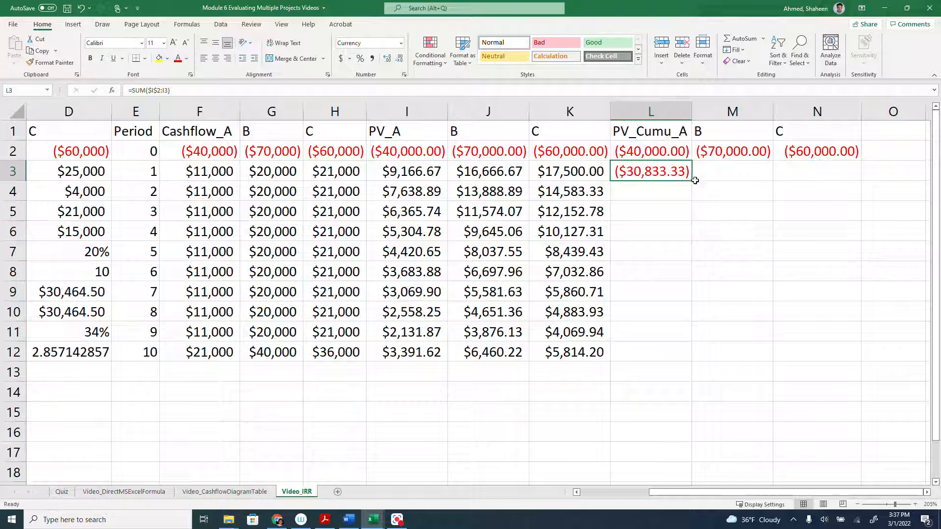
- Fill the cumulative formula from L3 down to L12 and check the summed ranges in the last three rows
{"action": "double_click", "coordinate": [691, 180]}
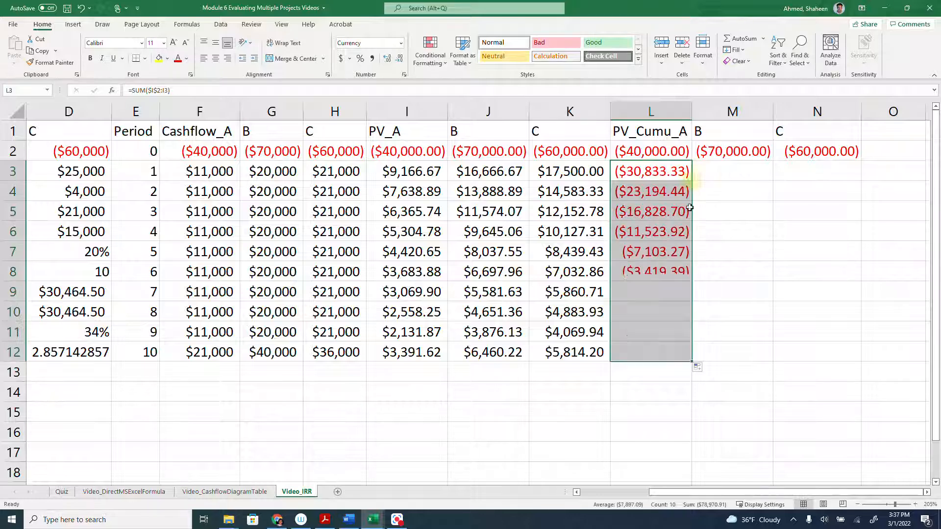
{"action": "double_click", "coordinate": [660, 351]}
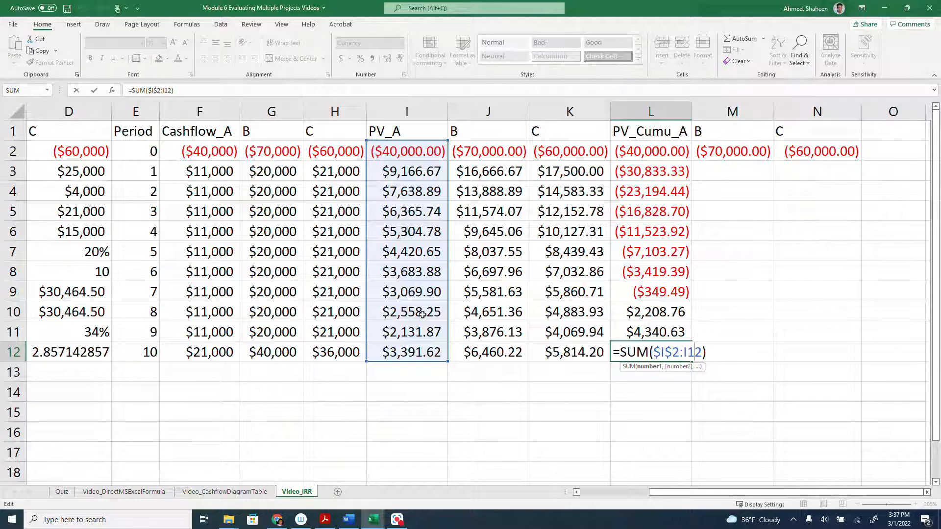
{"action": "key", "text": "Return"}
{"action": "double_click", "coordinate": [650, 333]}
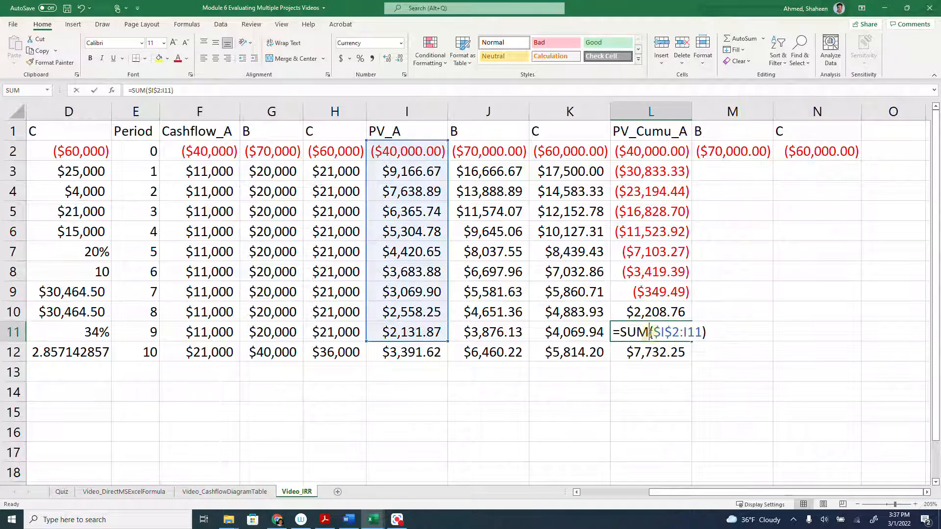
{"action": "key", "text": "Return"}
{"action": "double_click", "coordinate": [667, 314]}
{"action": "key", "text": "Return"}
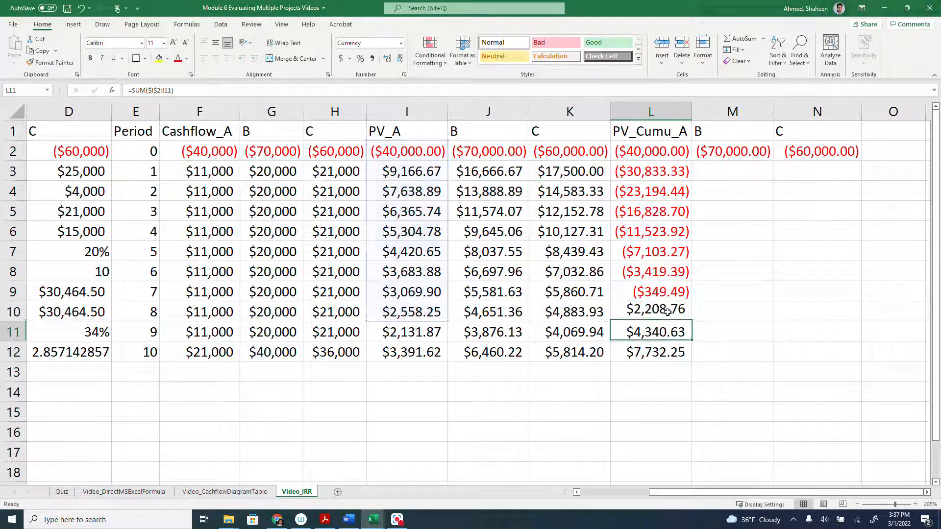
- Fill the cumulative formula from L3 across to N3 for projects B and C
{"action": "left_click", "coordinate": [670, 178]}
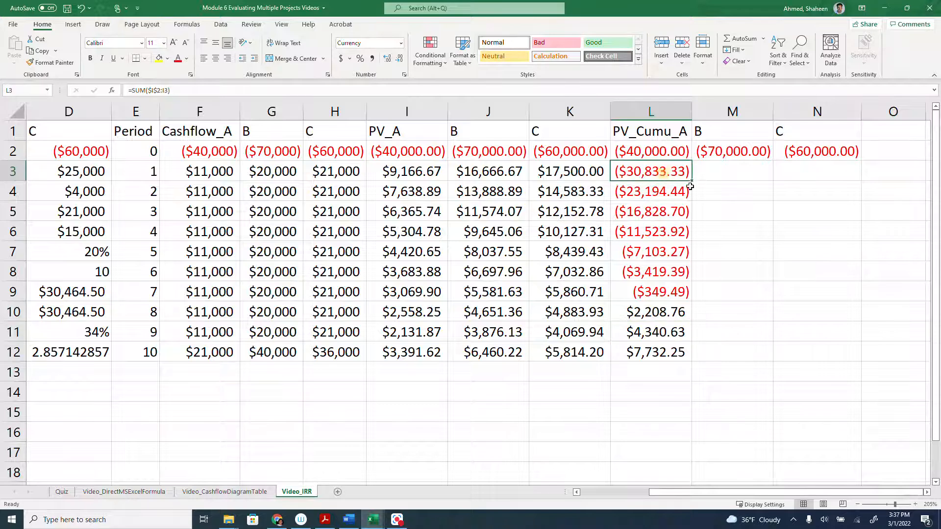
{"action": "left_click_drag", "start_coordinate": [693, 180], "coordinate": [810, 175]}
{"action": "double_click", "coordinate": [736, 175]}
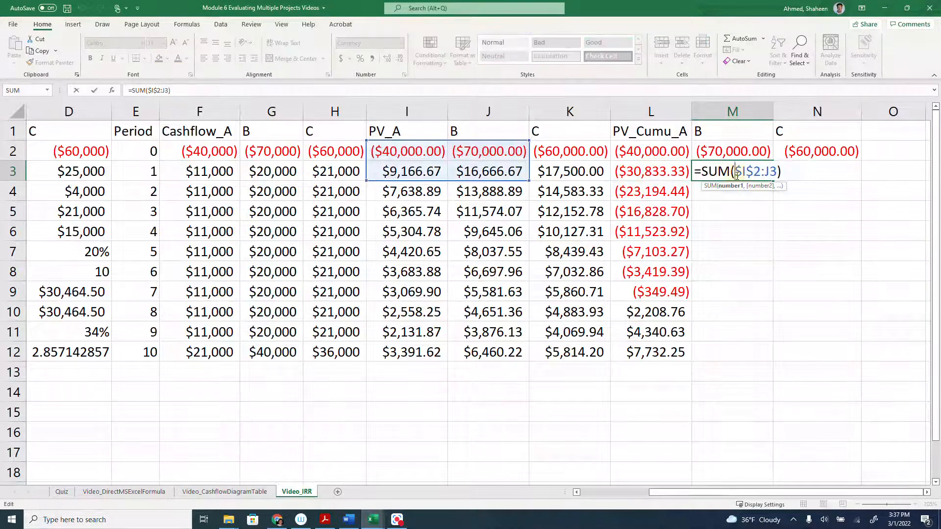
{"action": "left_click", "coordinate": [365, 180]}
{"action": "key", "text": "Escape"}
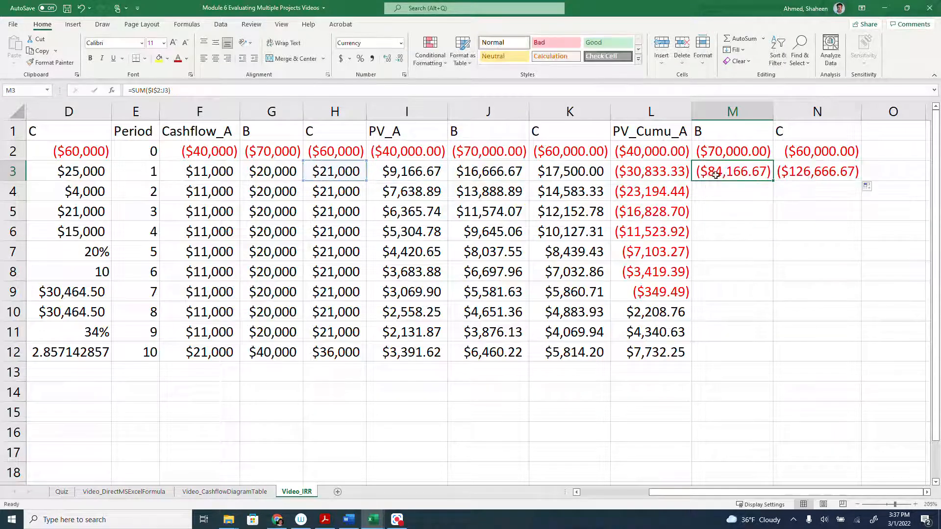
- Correct the summed ranges in M3 and N3 so each covers only its own project's PV column, with M3 as =SUM($J$2:J3)
{"action": "key", "text": "F2"}
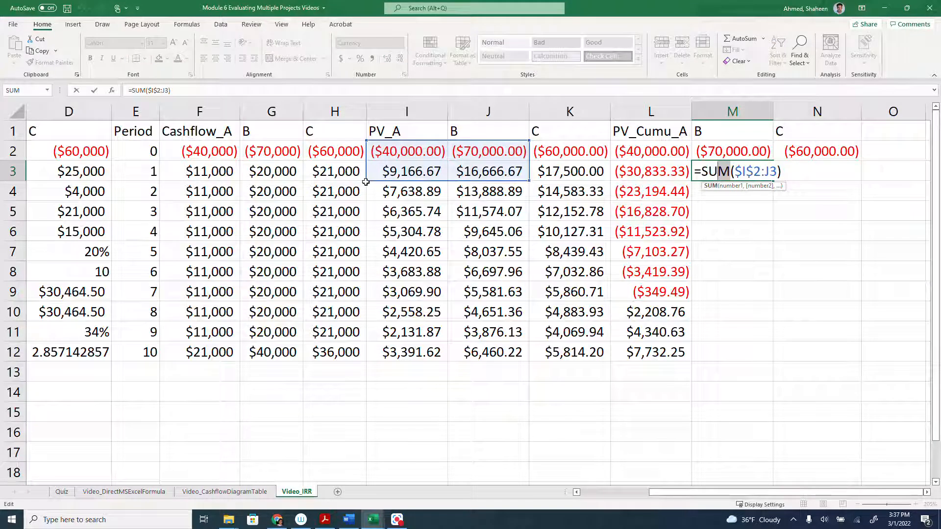
{"action": "left_click_drag", "start_coordinate": [371, 183], "coordinate": [440, 185]}
{"action": "key", "text": "Return"}
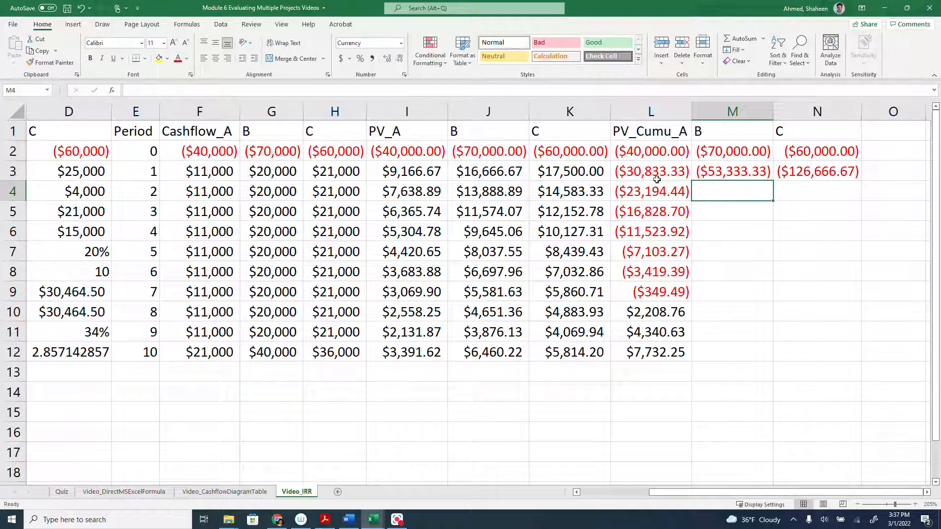
{"action": "double_click", "coordinate": [791, 170]}
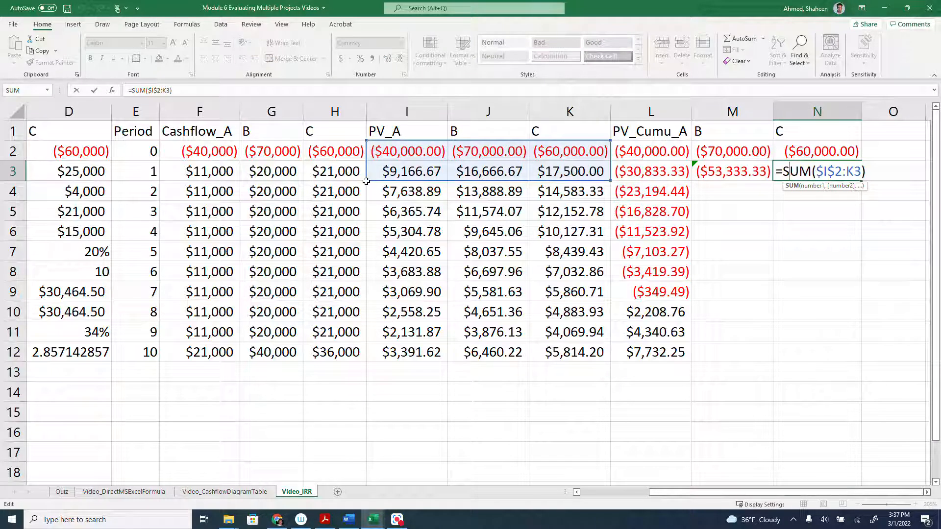
{"action": "left_click_drag", "start_coordinate": [366, 182], "coordinate": [532, 183]}
{"action": "key", "text": "Return"}
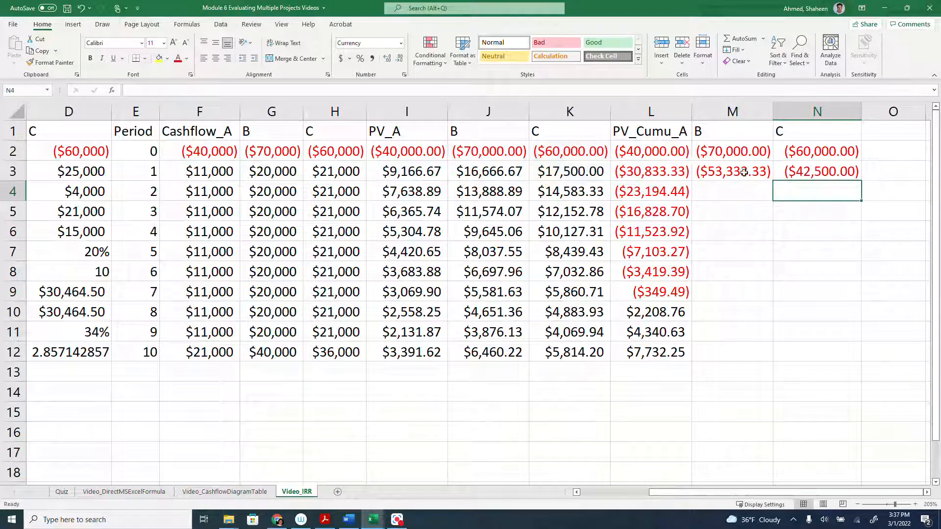
- Fill the corrected cumulative formulas from M3:N3 down to row 12
{"action": "left_click_drag", "start_coordinate": [745, 172], "coordinate": [807, 172]}
{"action": "double_click", "coordinate": [863, 182]}
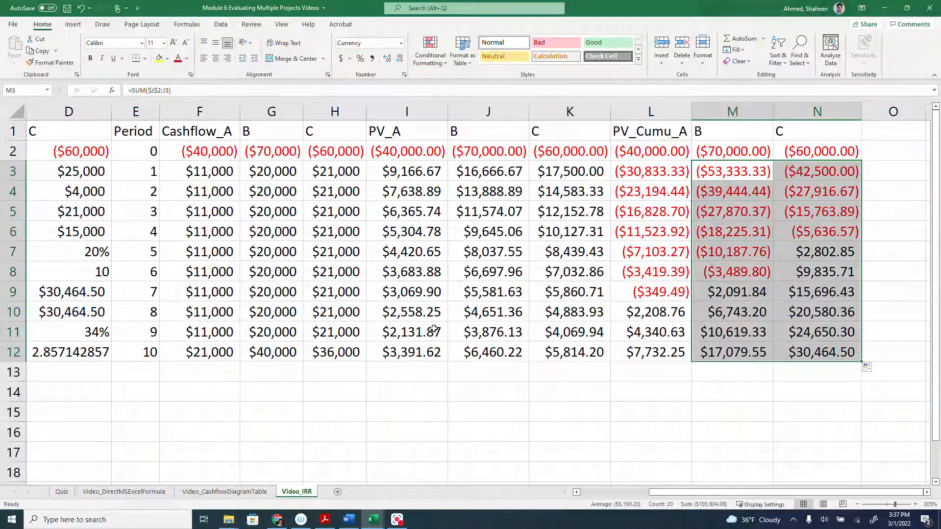
- Examine the cumulative PV columns for the period in which each project's total turns positive
{"action": "left_click", "coordinate": [651, 112]}
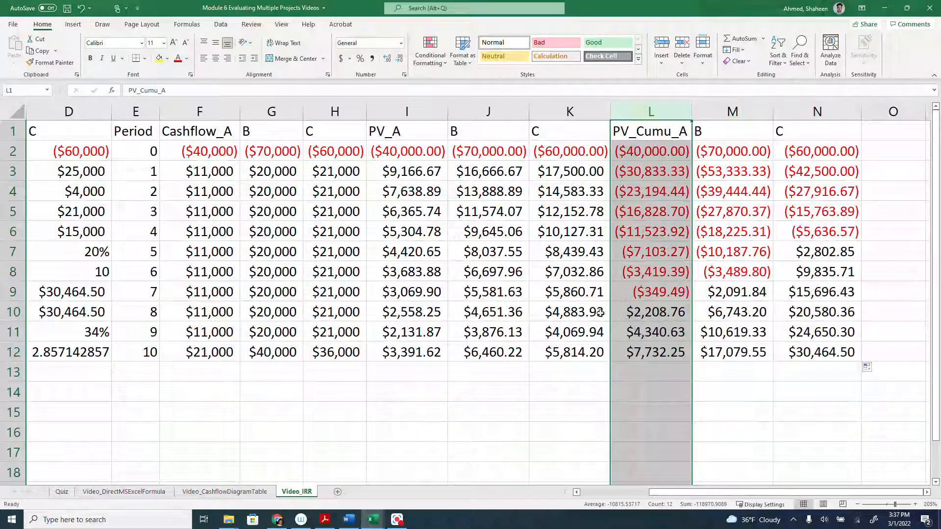
{"action": "left_click", "coordinate": [13, 312]}
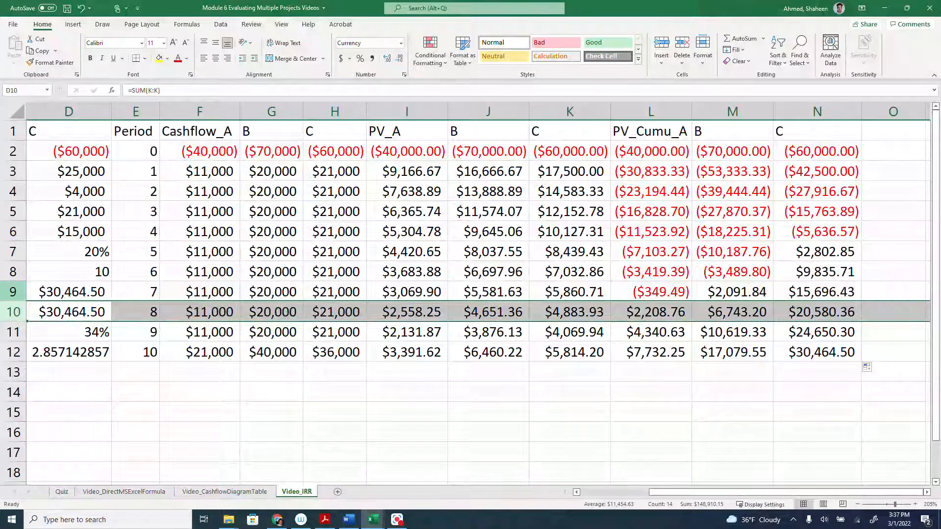
{"action": "left_click", "coordinate": [13, 291]}
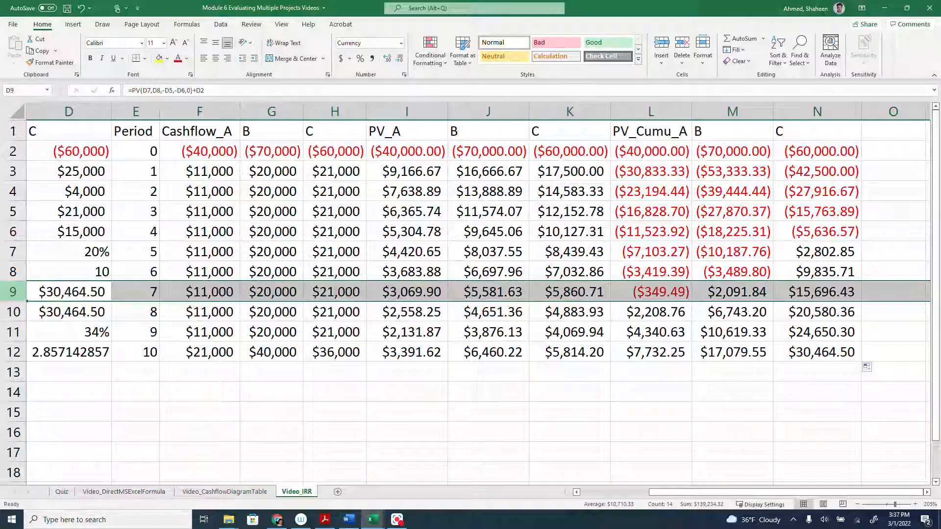
{"action": "left_click", "coordinate": [14, 252]}
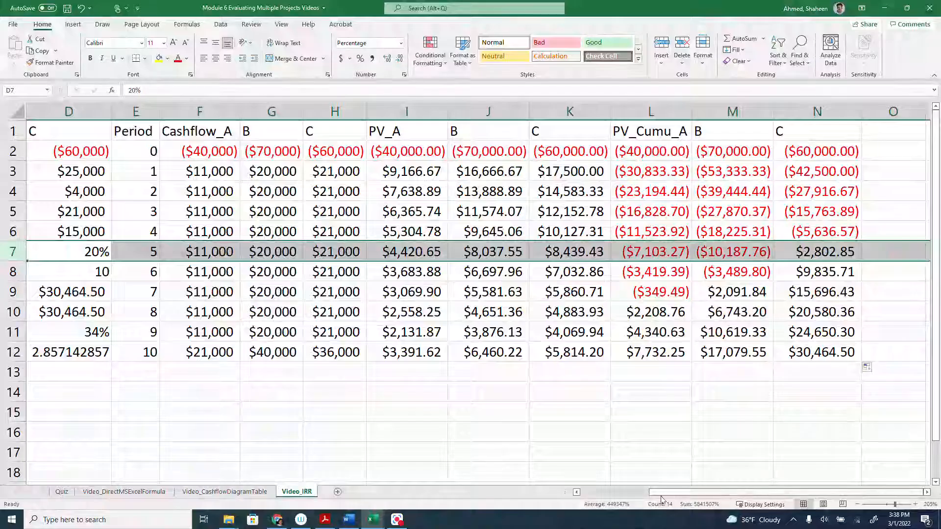
- Compare the present value, IRR and simple payback of projects A, B and C, and review project C's cumulative PV column
{"action": "left_click_drag", "start_coordinate": [674, 492], "coordinate": [560, 492]}
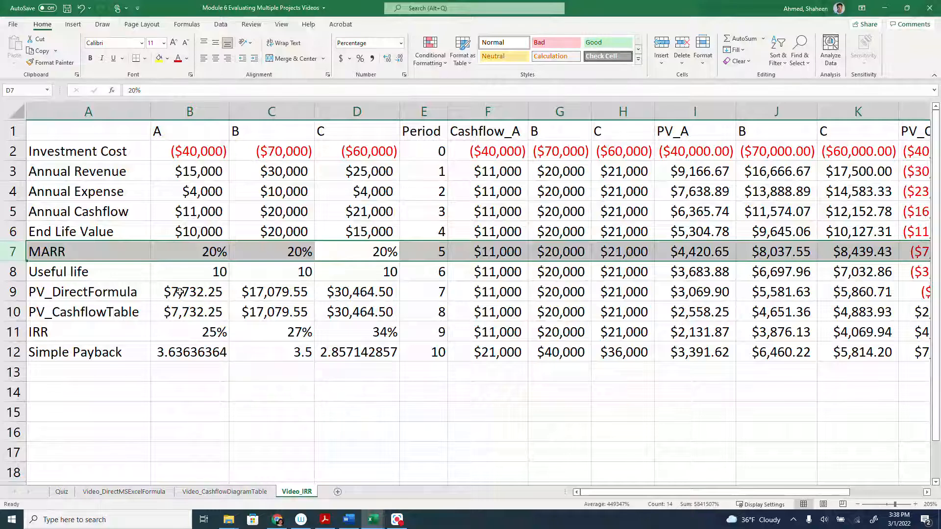
{"action": "left_click_drag", "start_coordinate": [190, 112], "coordinate": [350, 112]}
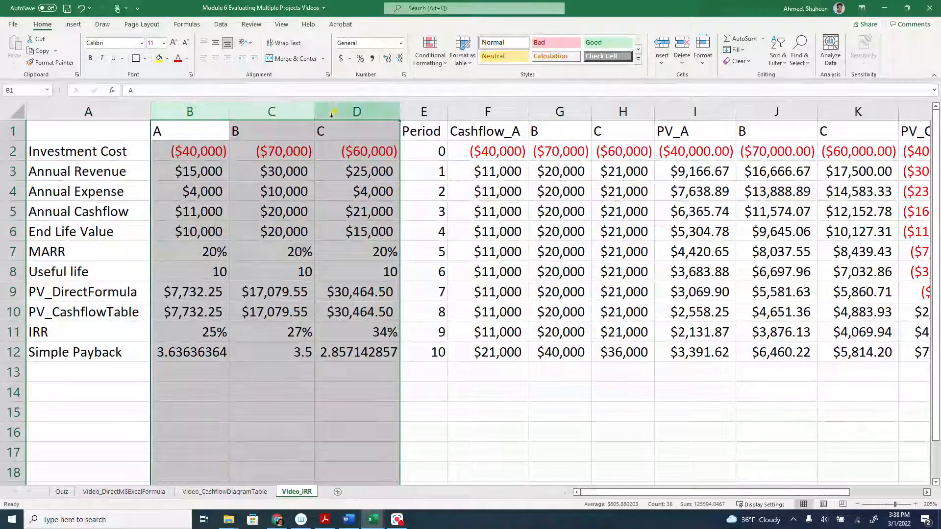
{"action": "left_click", "coordinate": [355, 324]}
{"action": "left_click", "coordinate": [363, 309]}
{"action": "left_click", "coordinate": [372, 296]}
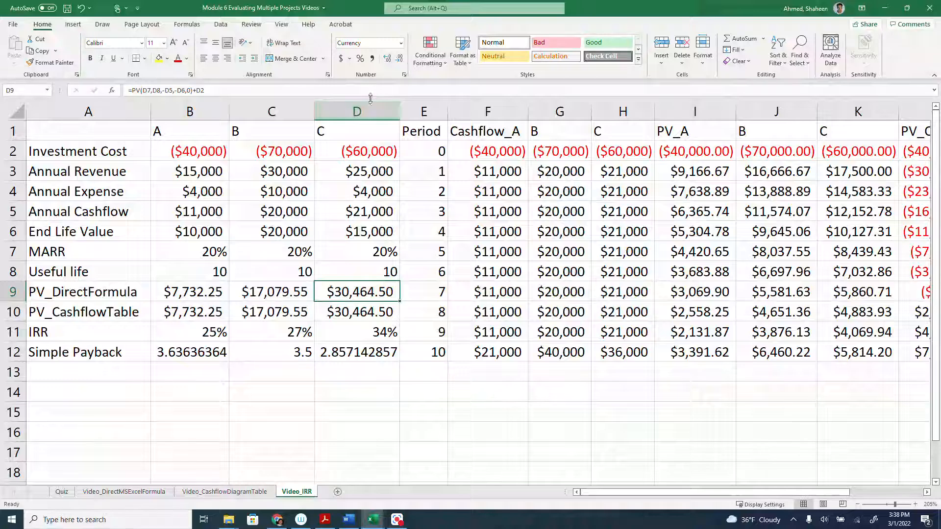
{"action": "left_click", "coordinate": [362, 112]}
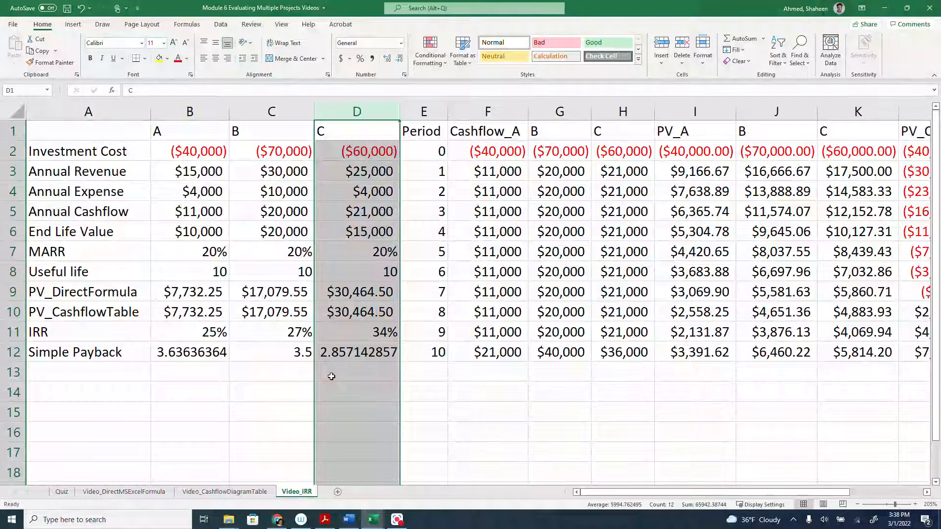
{"action": "left_click_drag", "start_coordinate": [629, 492], "coordinate": [748, 504]}
{"action": "left_click", "coordinate": [814, 112]}
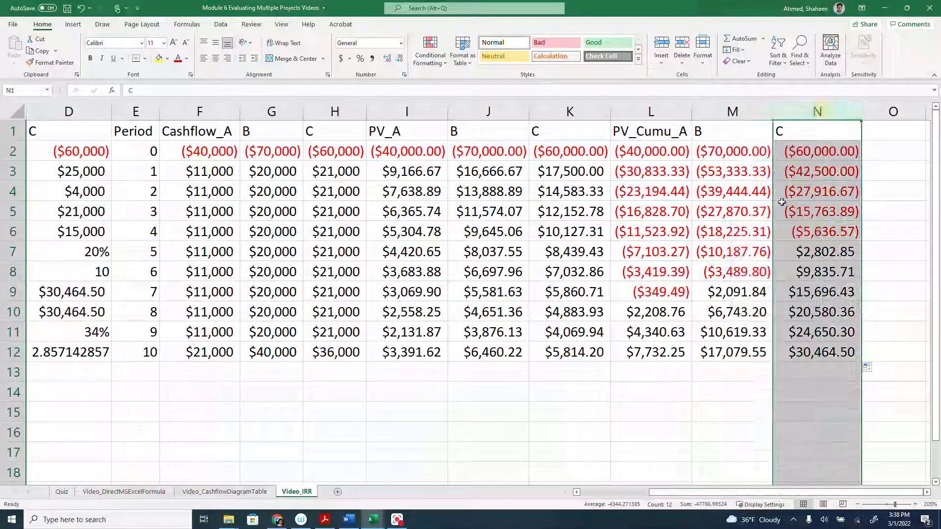
{"action": "left_click_drag", "start_coordinate": [797, 493], "coordinate": [711, 497]}
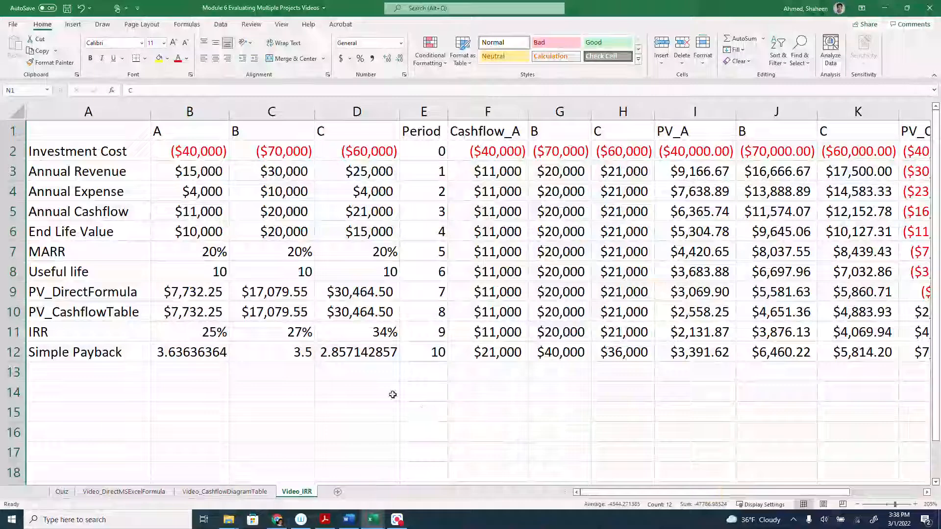